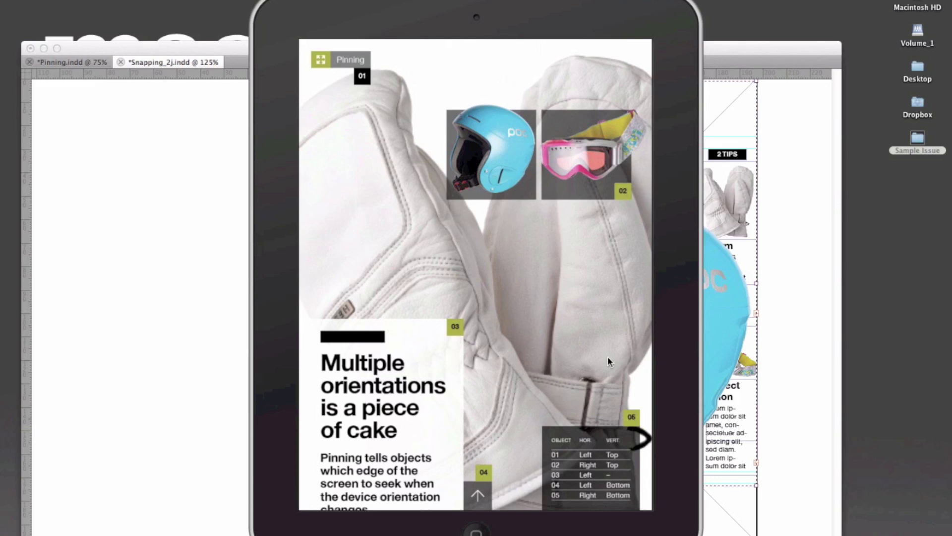
- Rotate the tablet preview, then return to the layout program and bring Pinning.indd to the front
key("super+r")
left_click(213, 373)
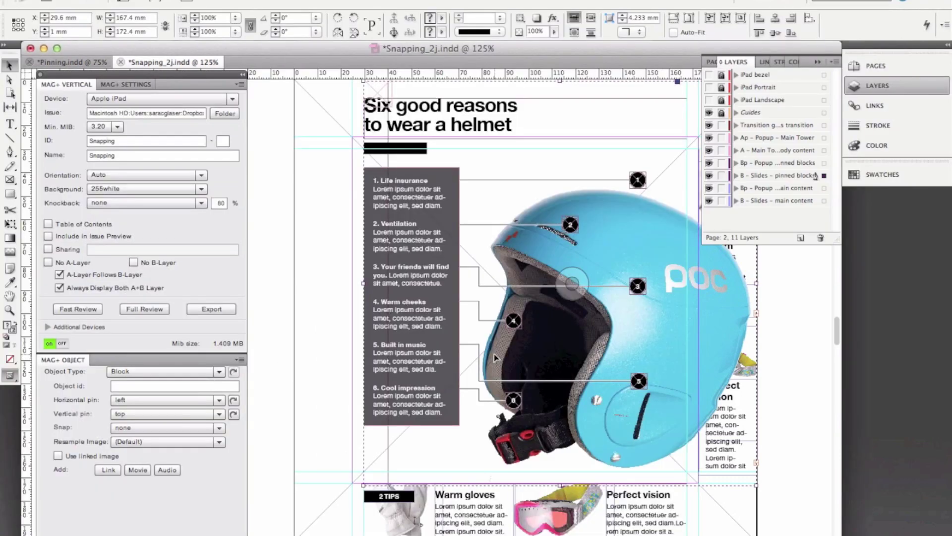
left_click(75, 62)
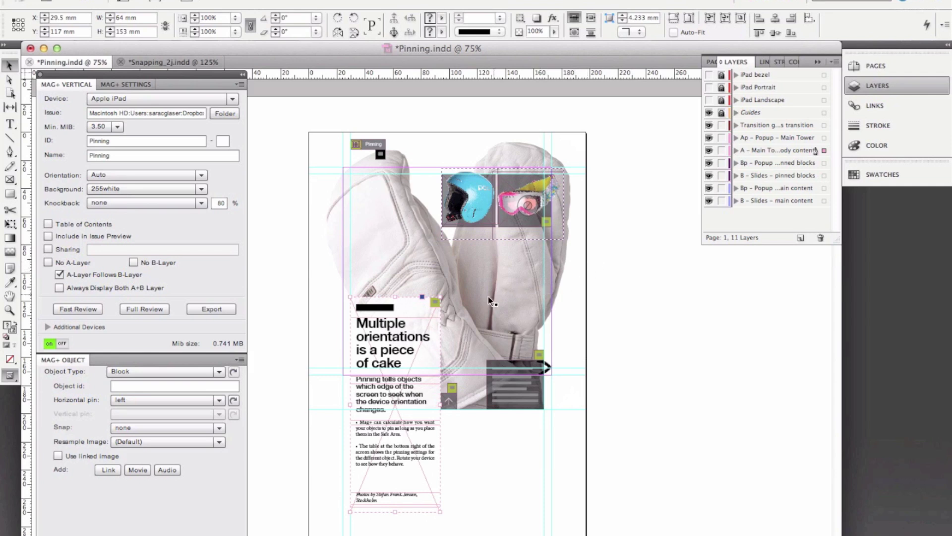
- Select the helmet and goggles block to examine its horizontal and vertical pin settings
left_click(475, 427)
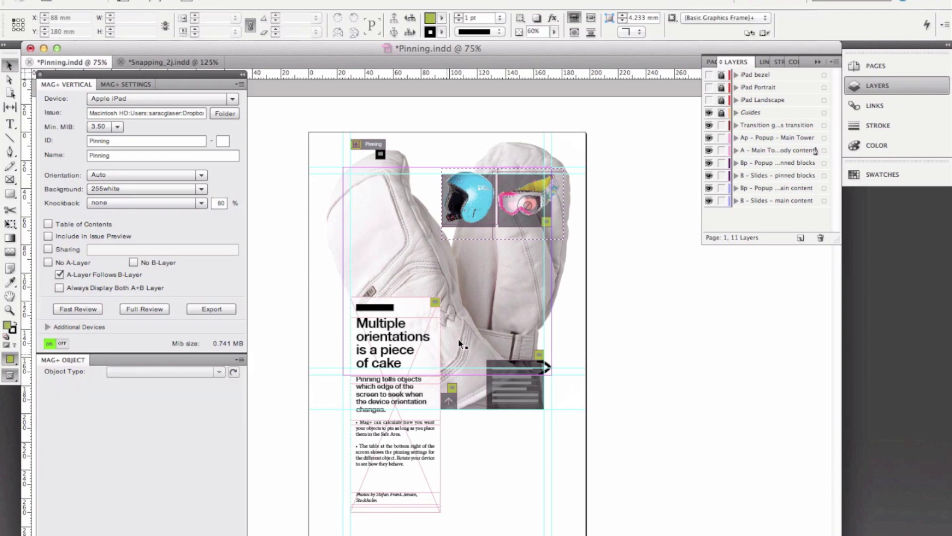
left_click(475, 219)
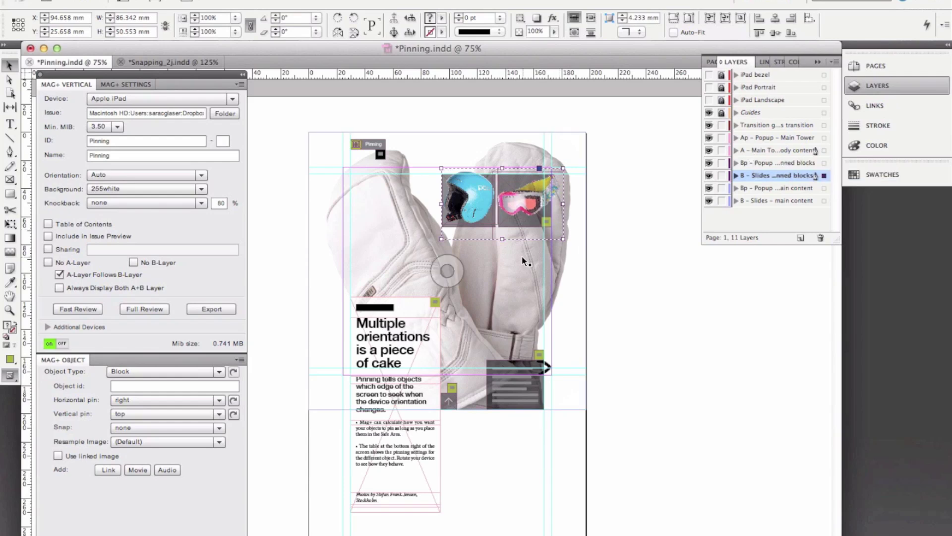
- Set the horizontal pin of the "Multiple orientations is a piece of cake" text block to none
left_click(417, 341)
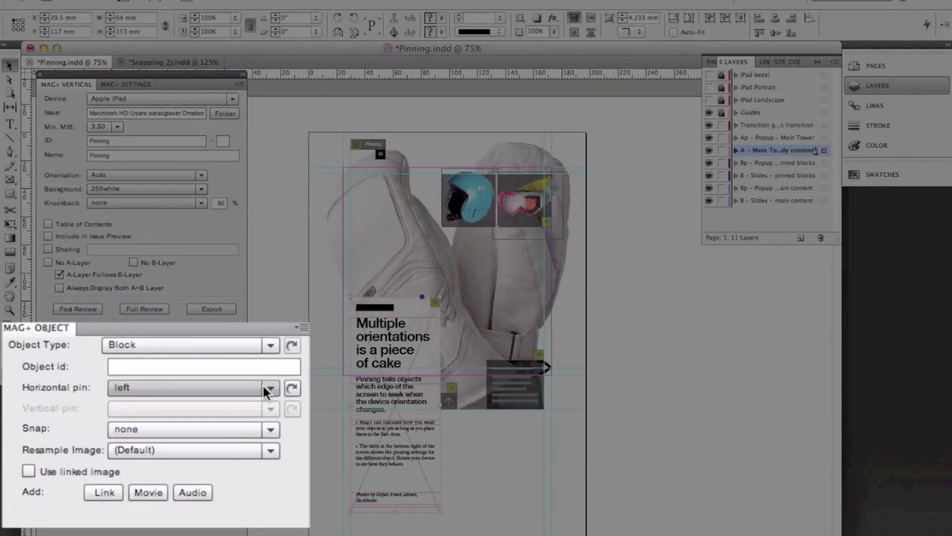
left_click(216, 399)
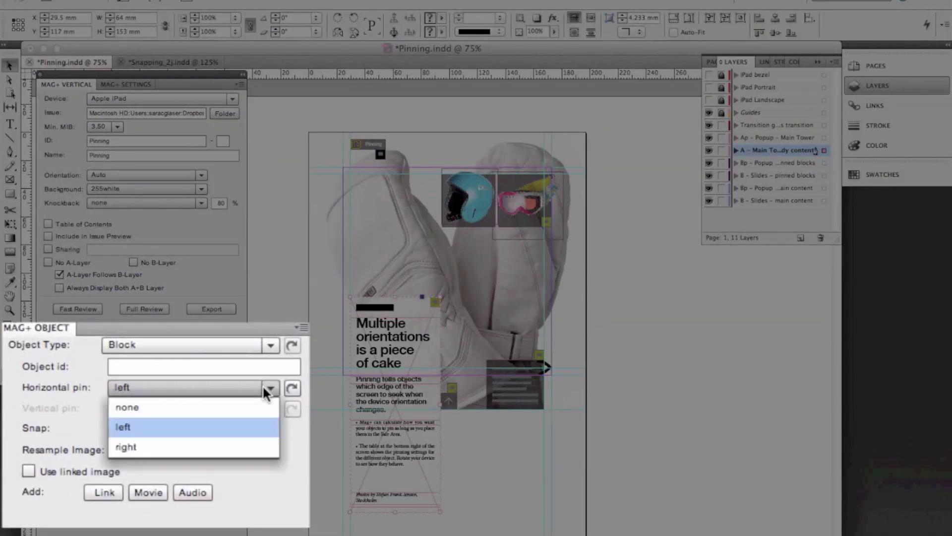
left_click(245, 406)
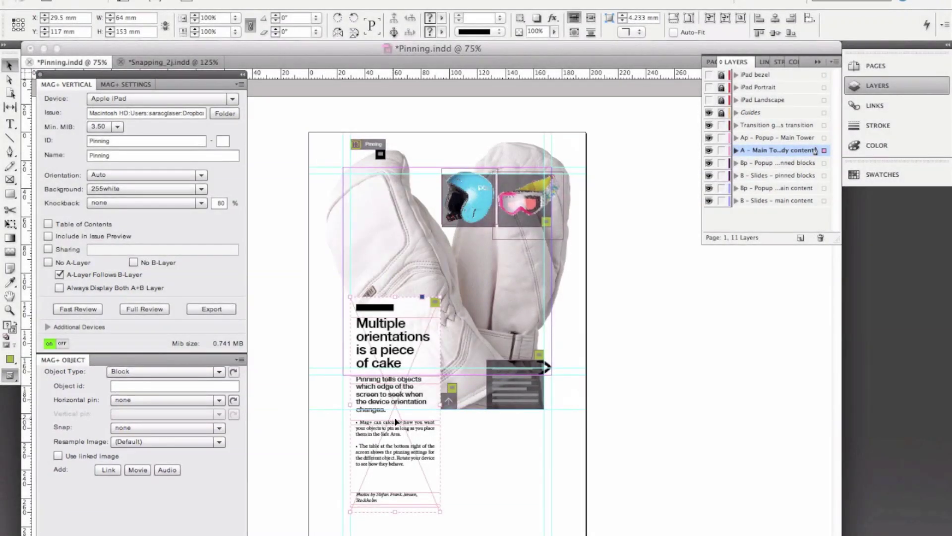
- Examine the pin settings of the dark table block and of the helmet and goggles block
left_click(508, 401)
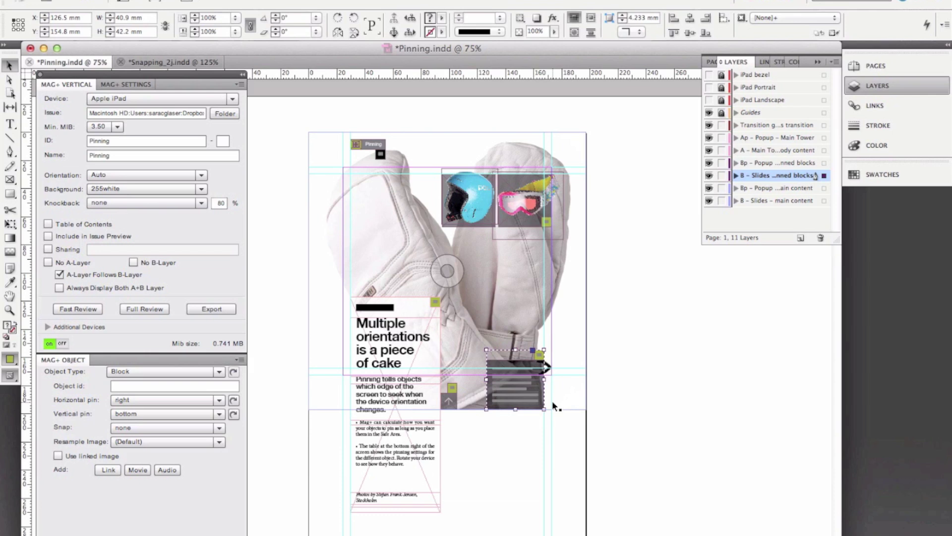
left_click(524, 212)
left_click(490, 223)
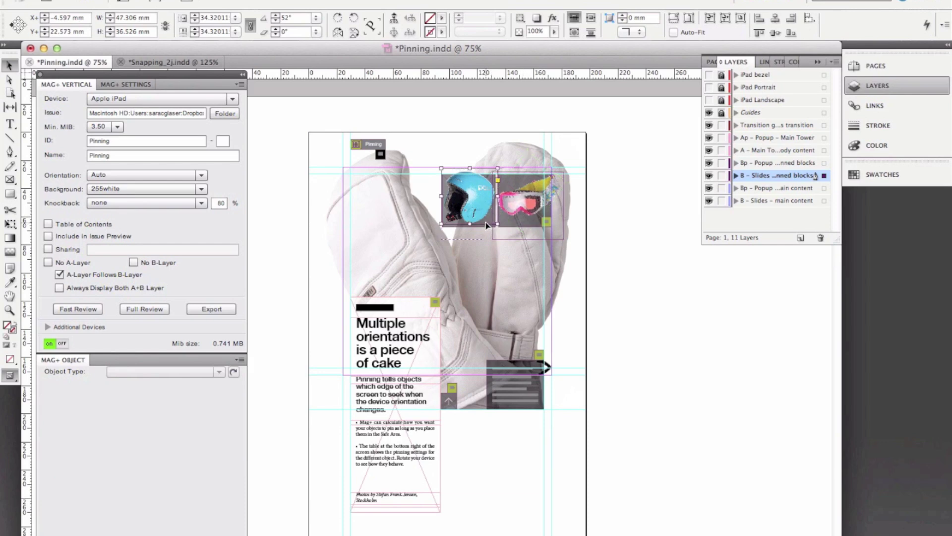
left_click(504, 240)
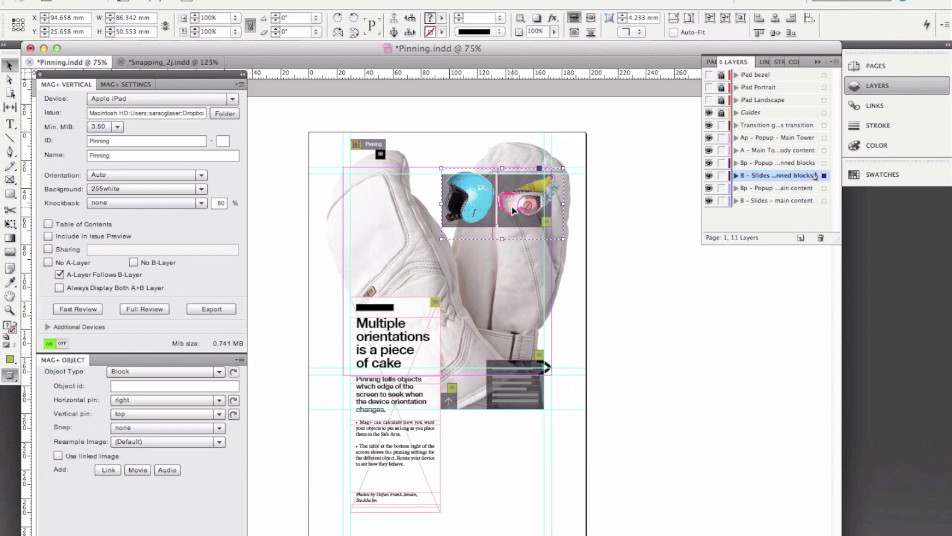
- Set both the horizontal and vertical pins of the dark table block to none
left_click(505, 399)
left_click(164, 401)
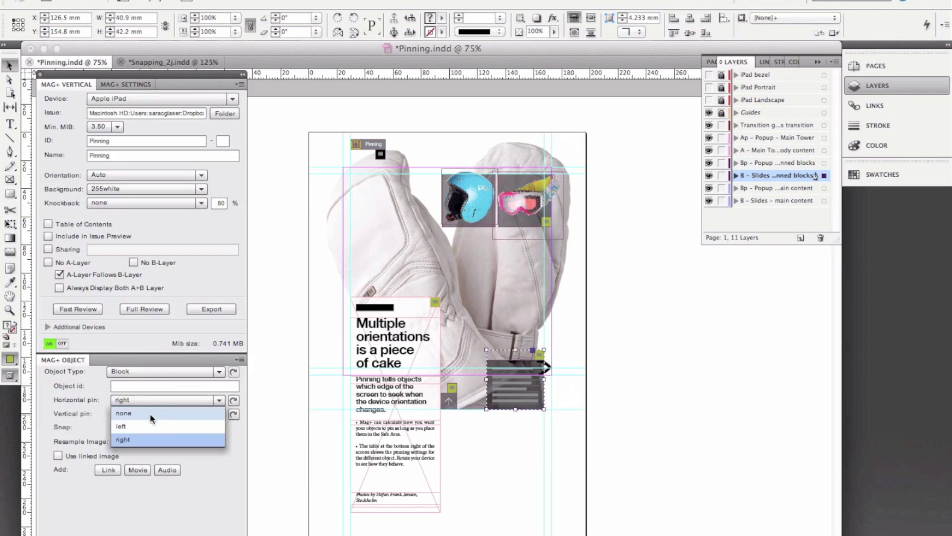
left_click(150, 412)
left_click(148, 414)
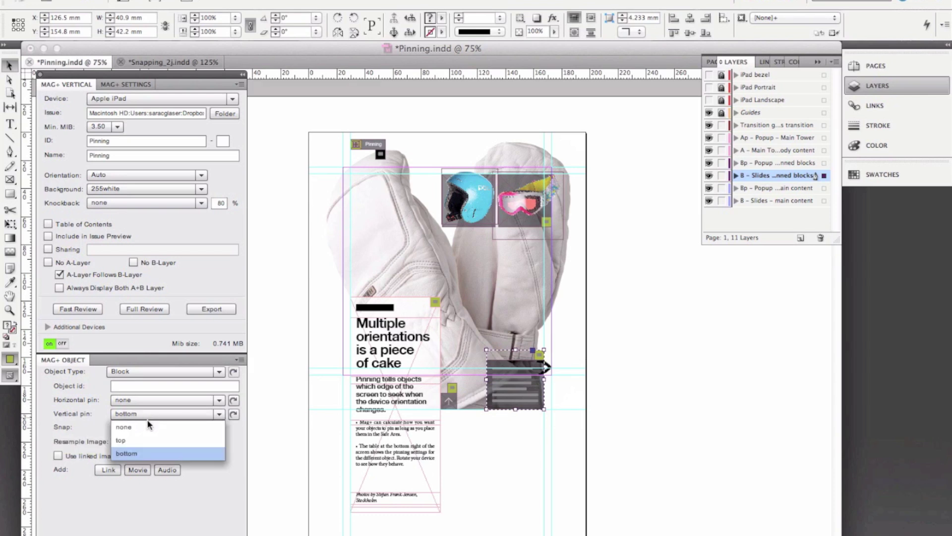
left_click(146, 426)
- Set both the horizontal and vertical pins of the helmet and goggles block to none
left_click(481, 214)
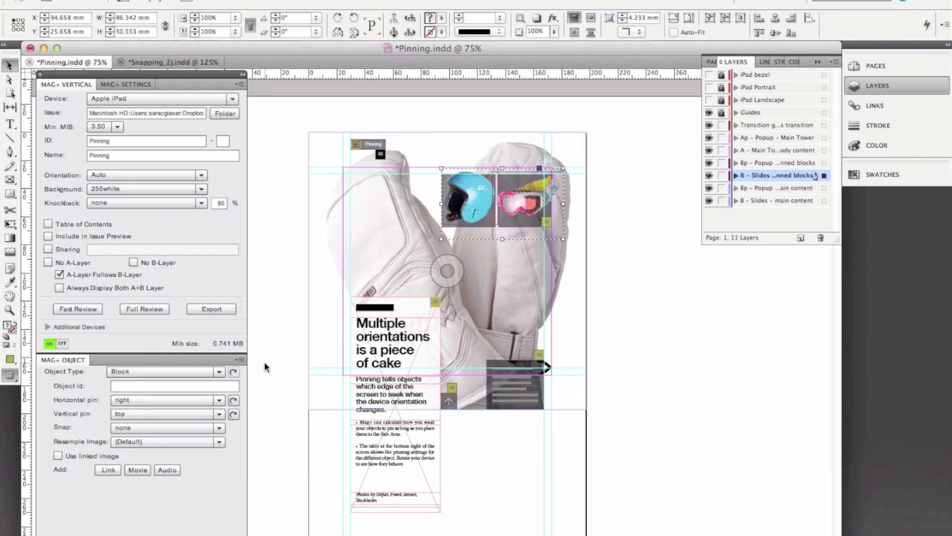
left_click(198, 400)
left_click(182, 411)
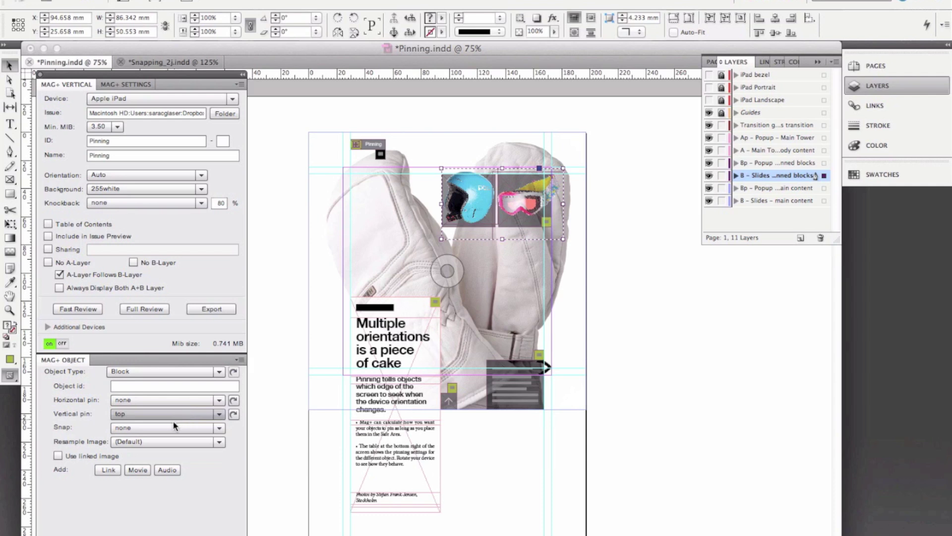
left_click(168, 426)
left_click(165, 413)
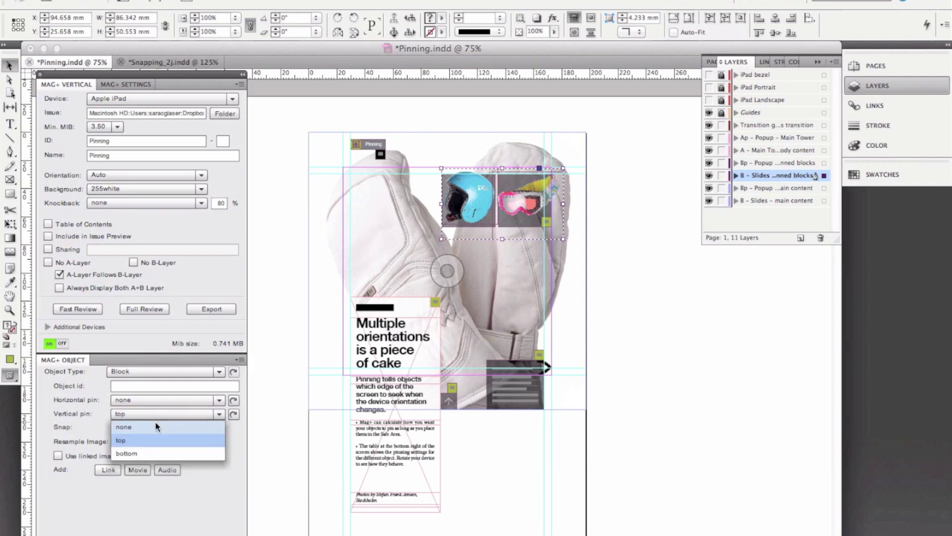
left_click(153, 425)
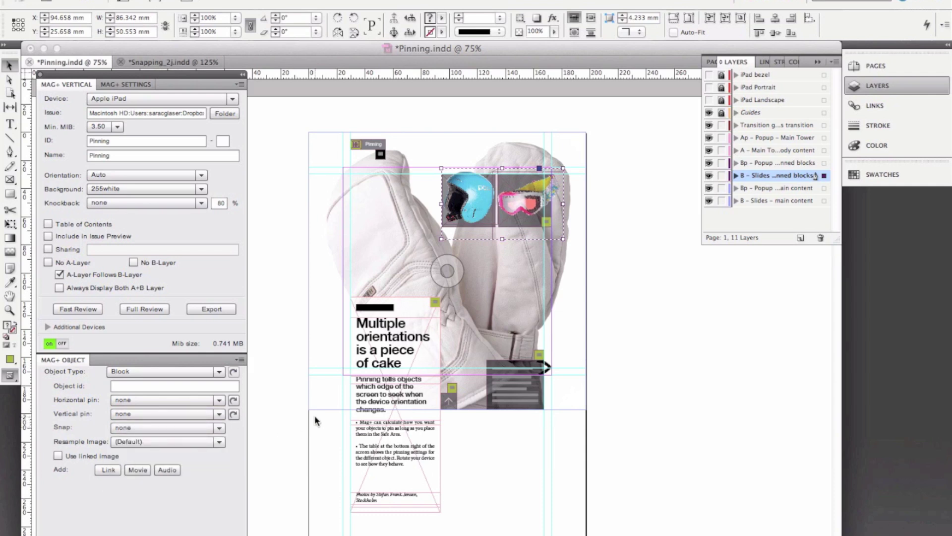
- Run a Fast Review of the unpinned layout and switch to the tablet preview
left_click(90, 308)
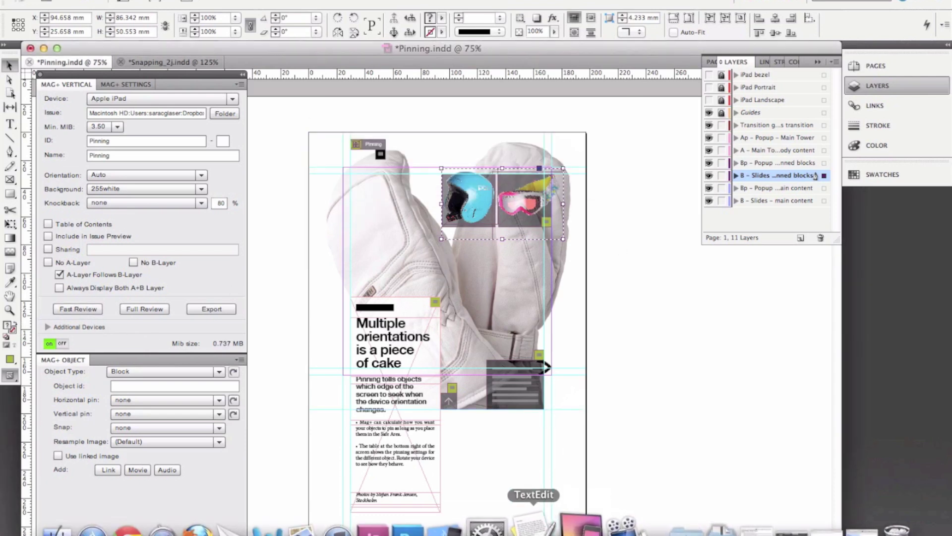
left_click(572, 524)
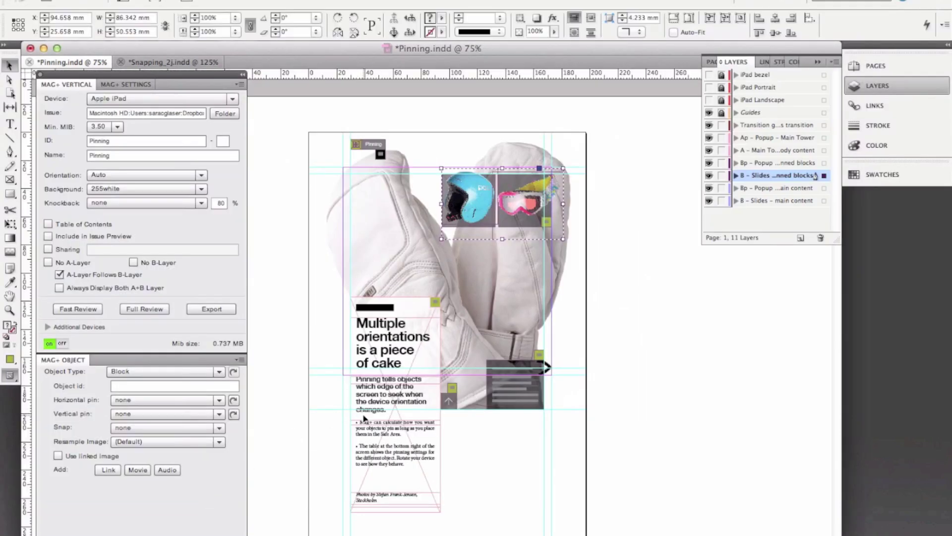
- Set the horizontal pin of the "Multiple orientations is a piece of cake" text block to left
left_click(352, 411)
left_click(192, 399)
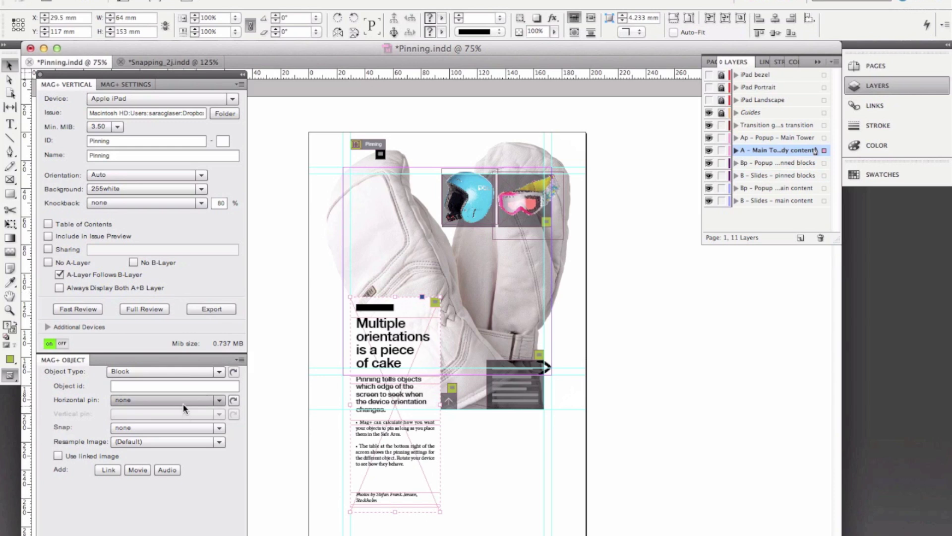
left_click(191, 428)
- Set the dark table block's horizontal pin to right and its vertical pin to bottom
left_click(512, 385)
left_click(199, 400)
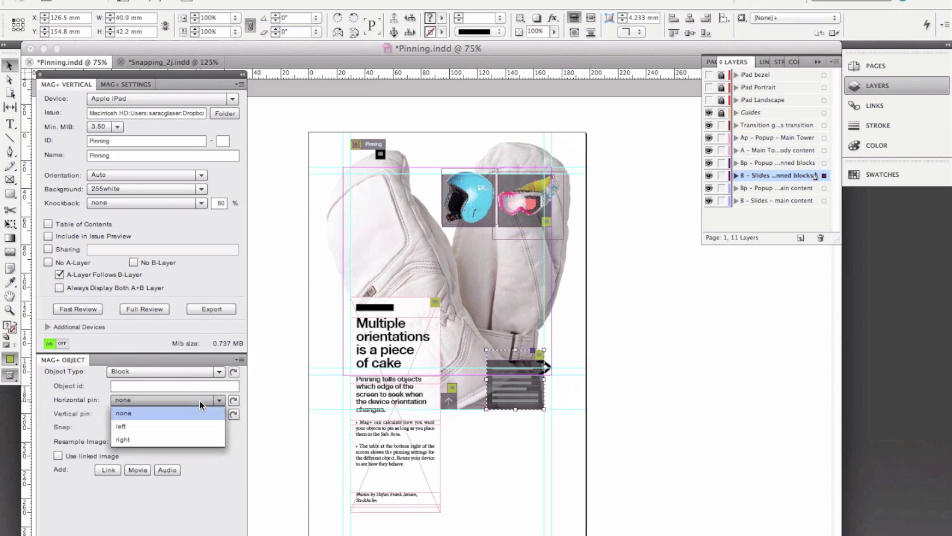
left_click(184, 438)
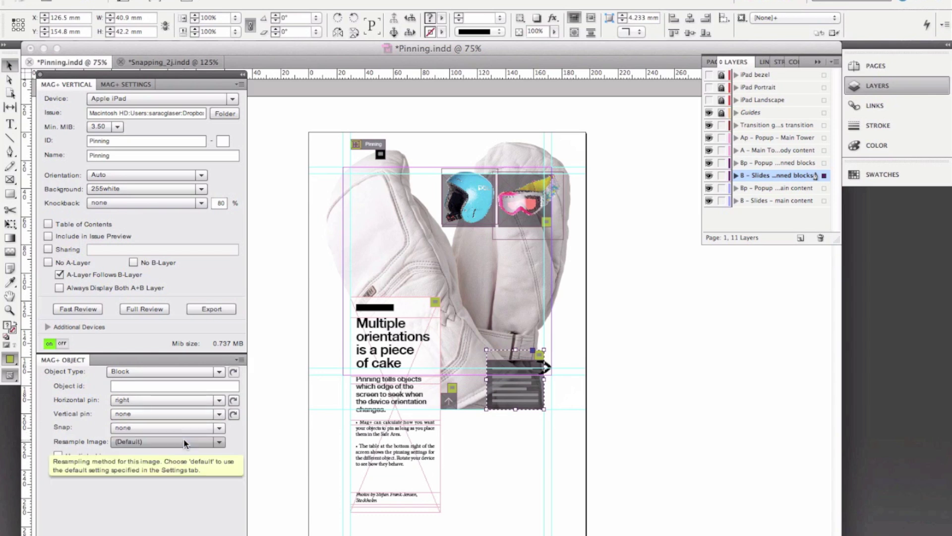
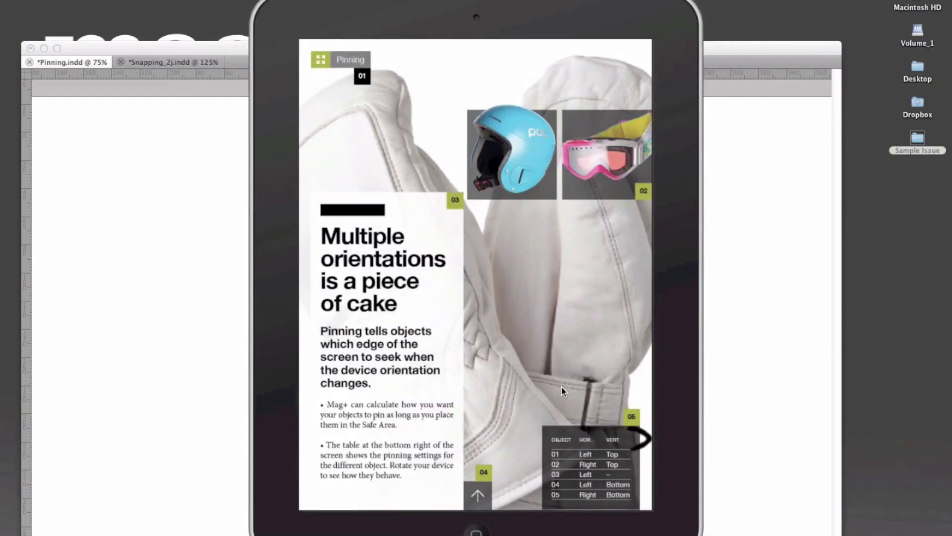
left_click(210, 449)
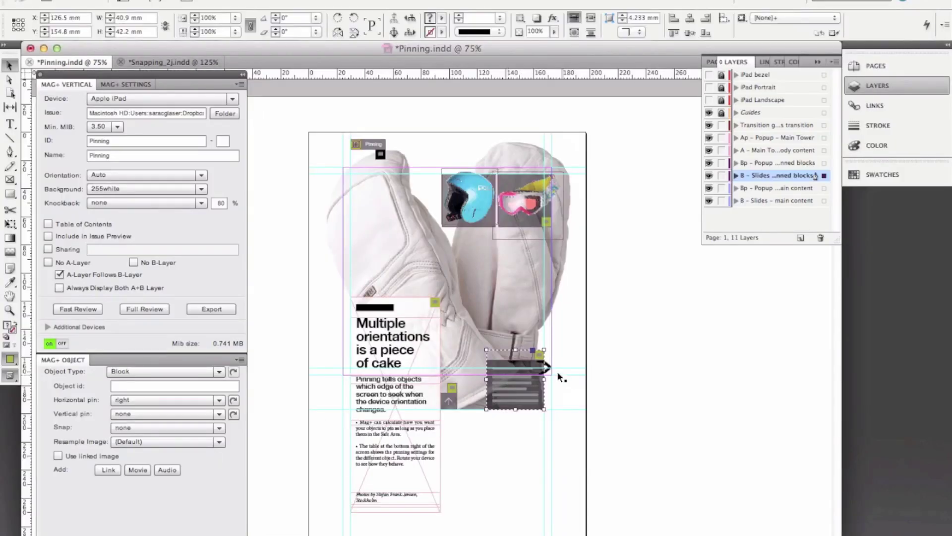
left_click(169, 413)
left_click(163, 453)
- Set the helmet and goggles block's horizontal pin to right and its vertical pin to top
left_click(510, 217)
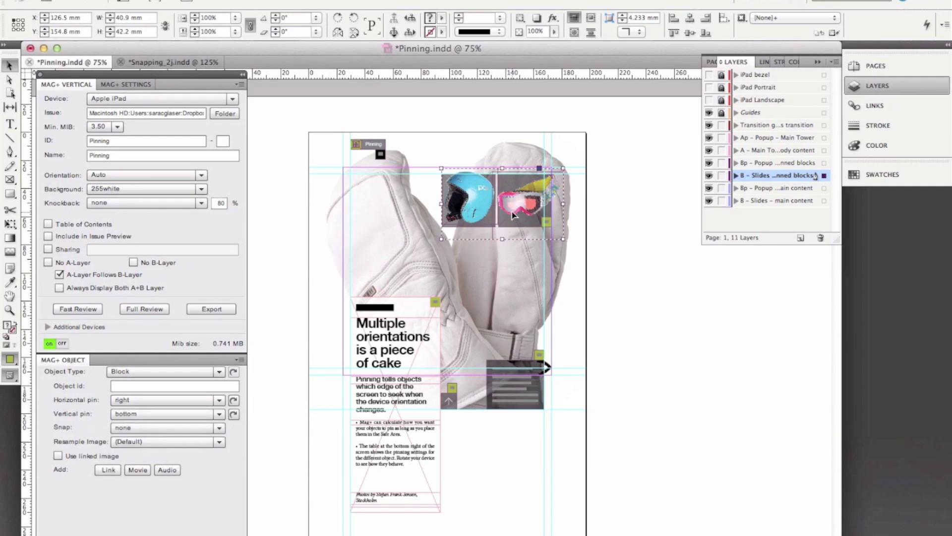
left_click(168, 401)
left_click(164, 426)
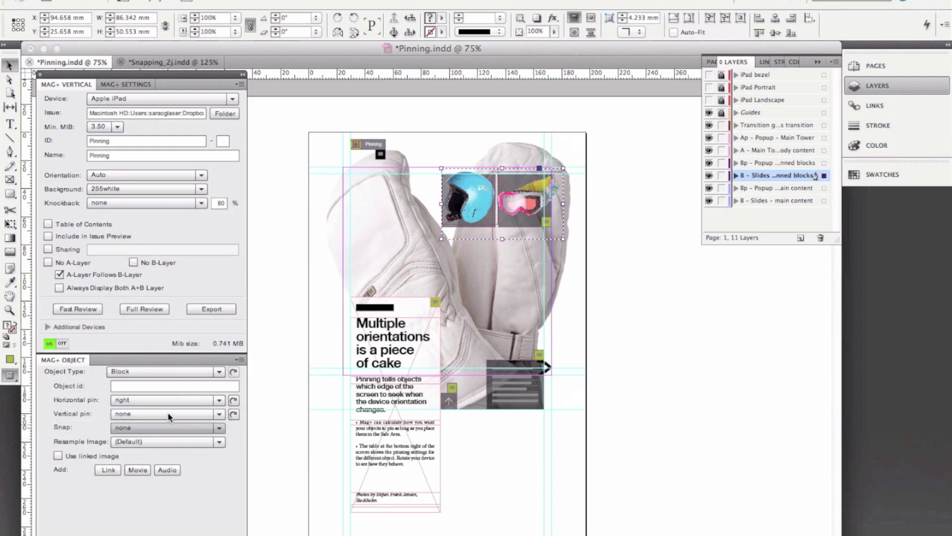
left_click(160, 412)
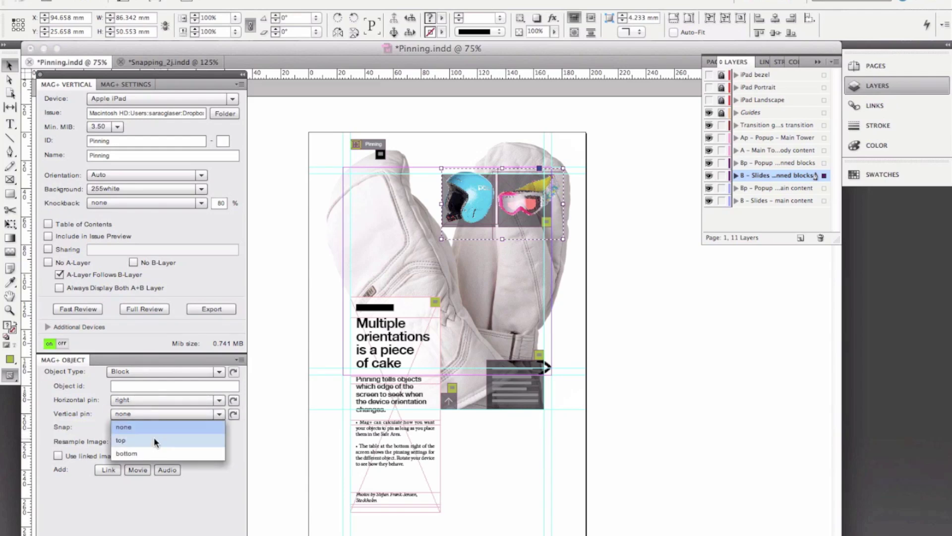
left_click(154, 437)
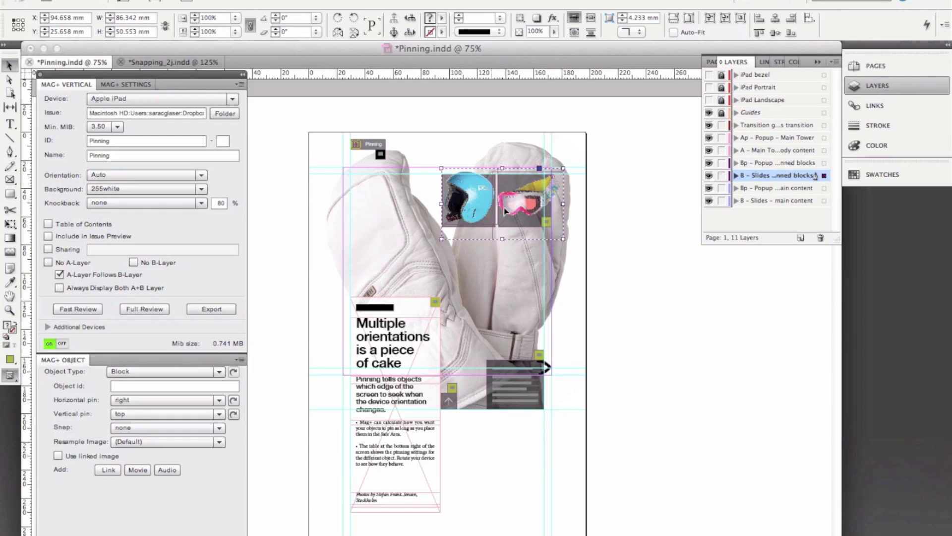
- Run a Fast Review of the pinned layout, check it in the tablet preview and return to the document
left_click(87, 312)
mouse_move(501, 530)
left_click(521, 527)
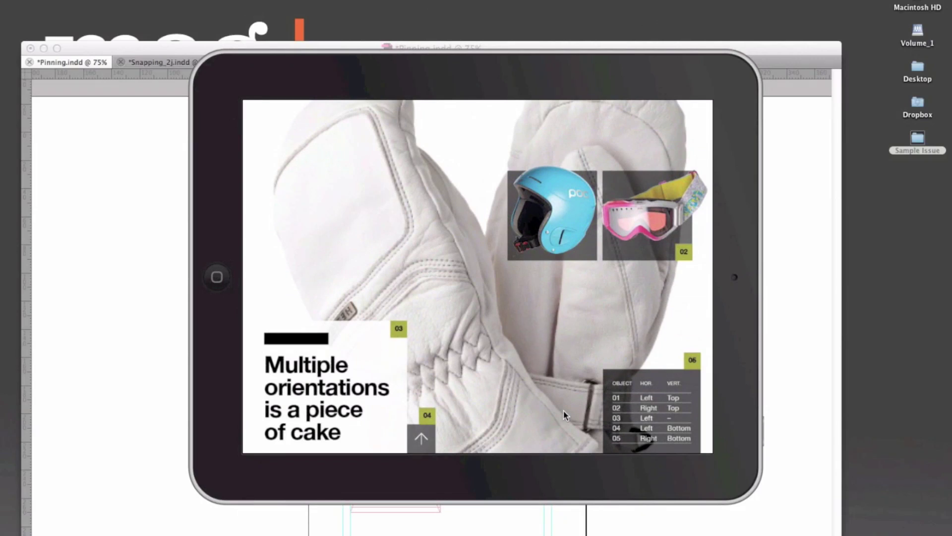
left_click(179, 405)
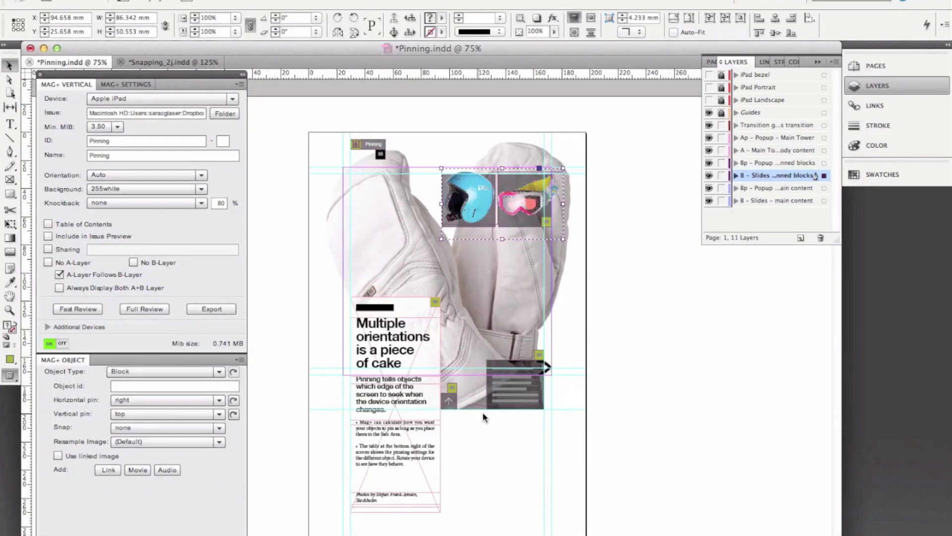
- Select the dark table block and enable Calculate Default Pinning in the Mag+ settings
left_click(510, 384)
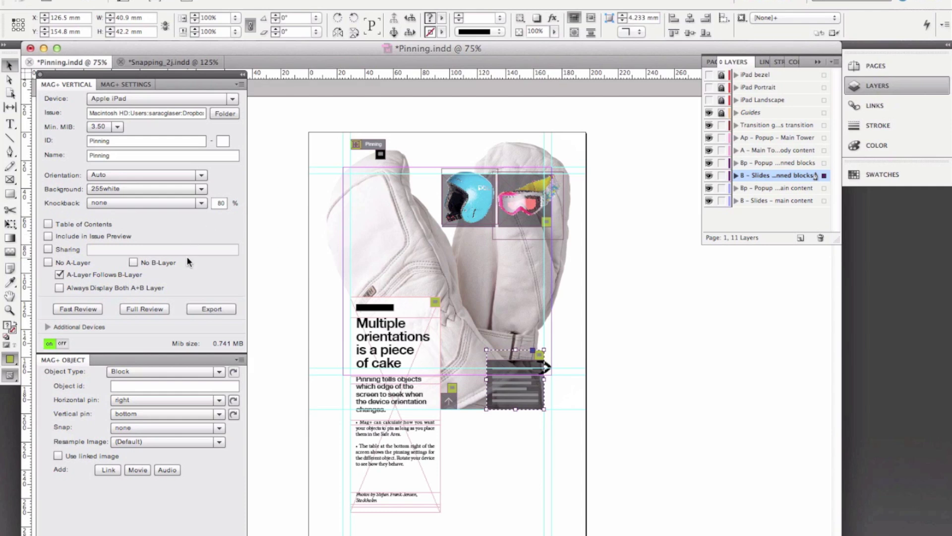
left_click(129, 82)
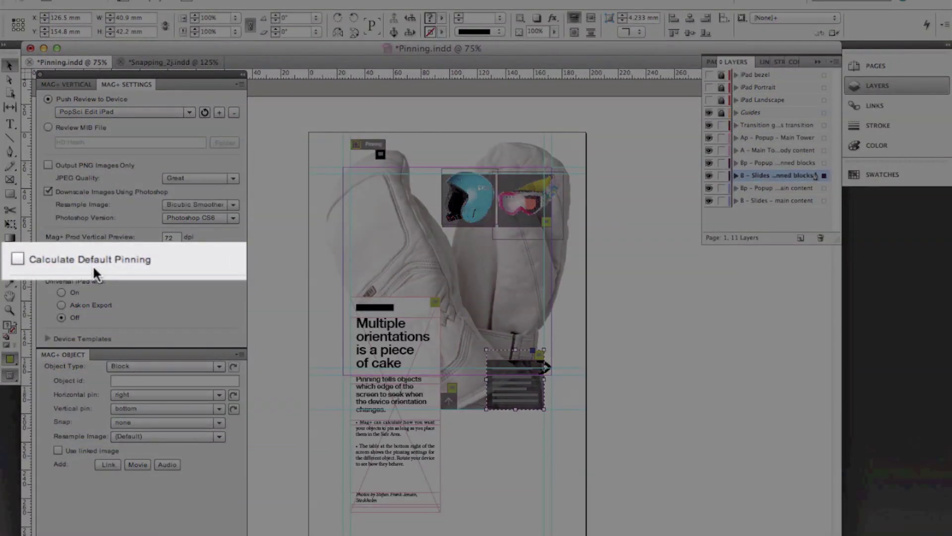
left_click(59, 262)
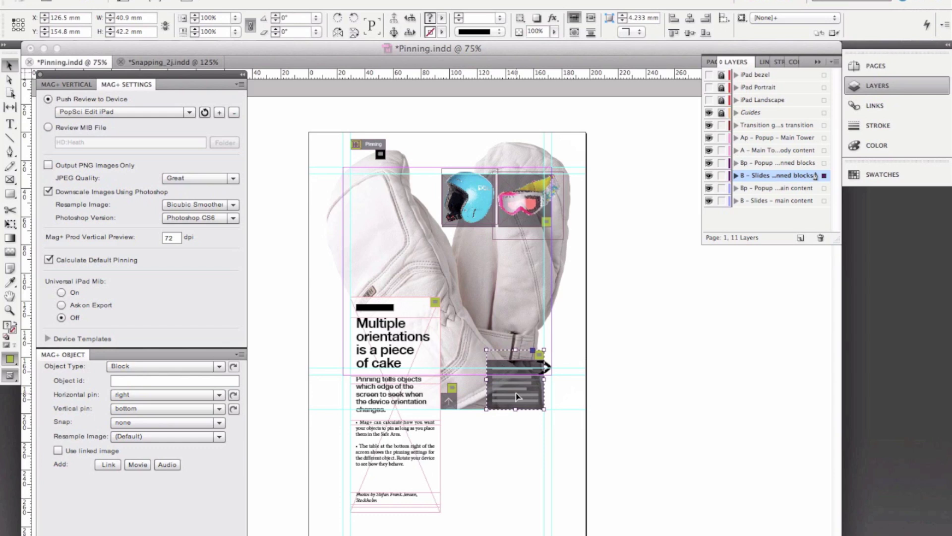
left_click(105, 258)
left_click(75, 82)
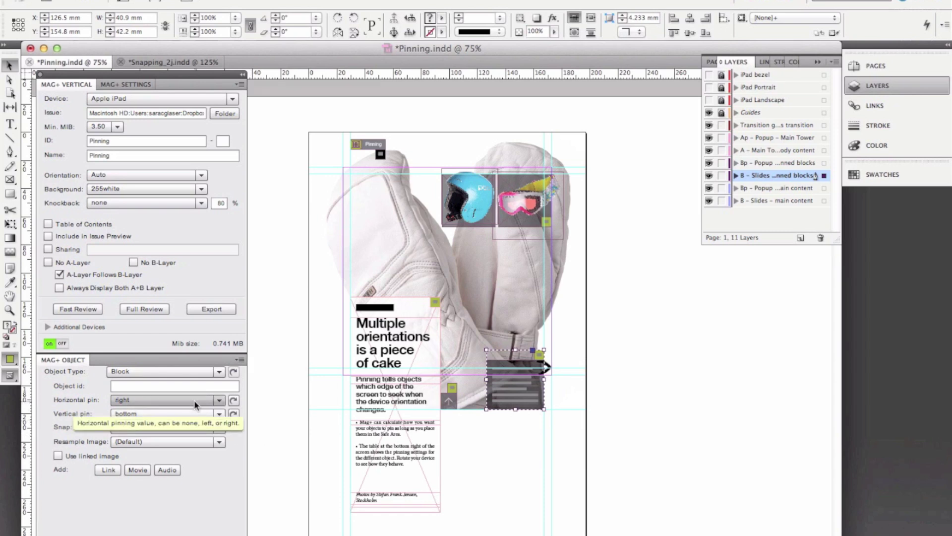
- Bring Snapping_2j.indd to the front and switch to the tablet preview of its helmet page
left_click(186, 64)
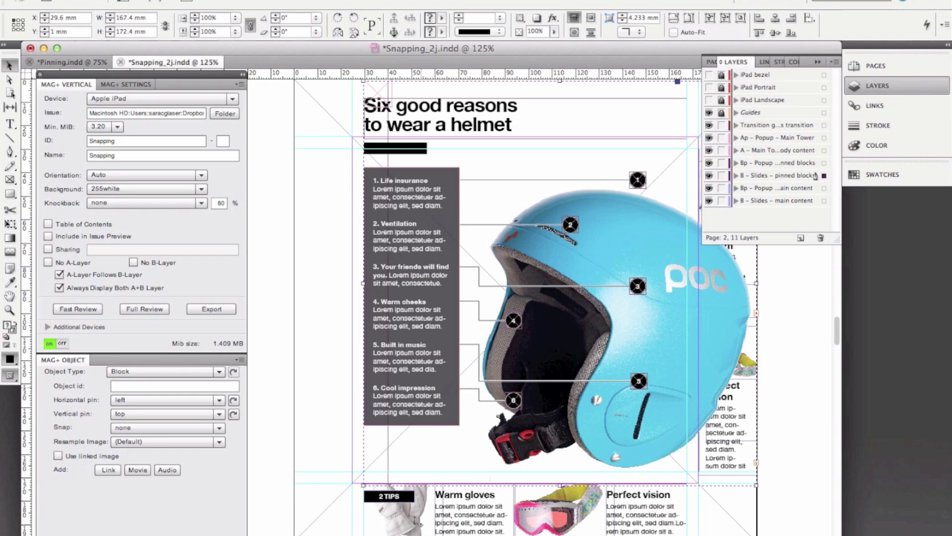
left_click(572, 523)
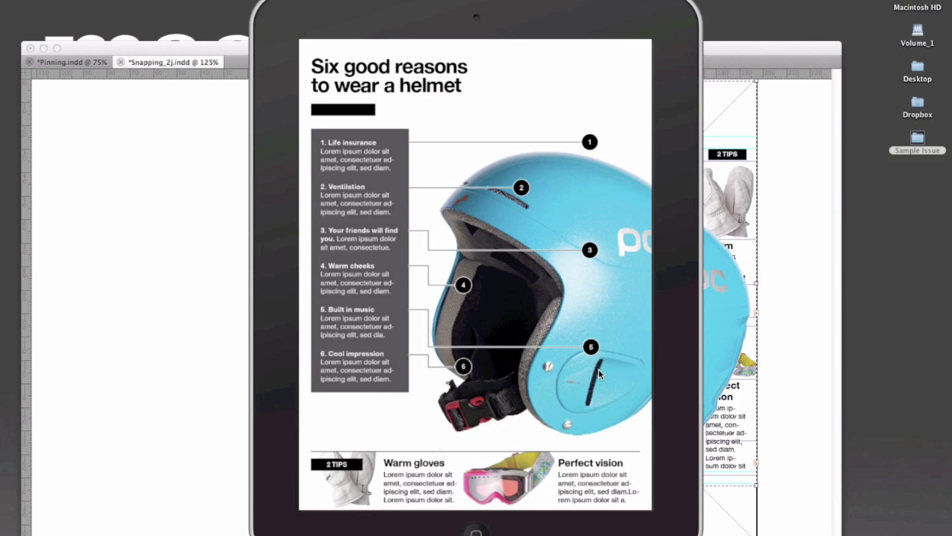
- Examine the "Snap objects to the right spot" page in the document and in the tablet preview, ending in the document
left_click(779, 345)
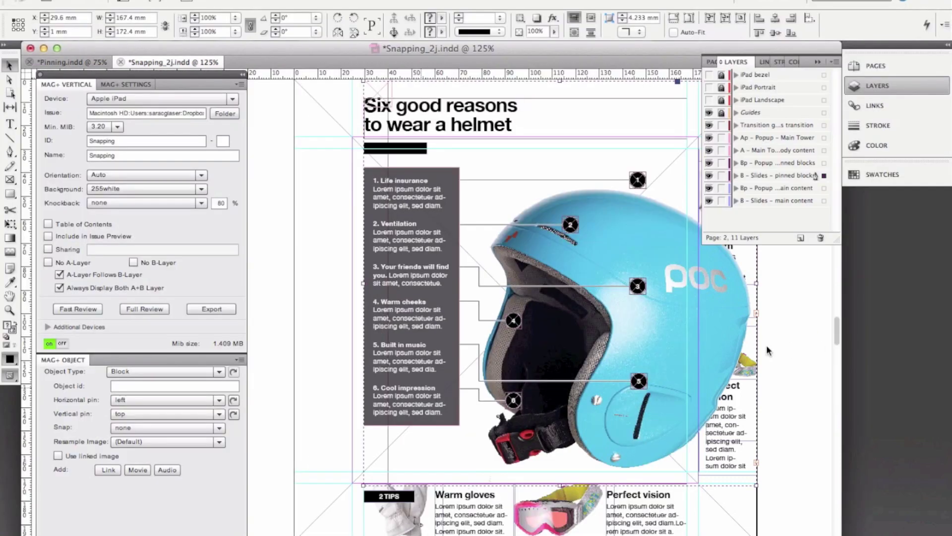
scroll(623, 346, "down", 15)
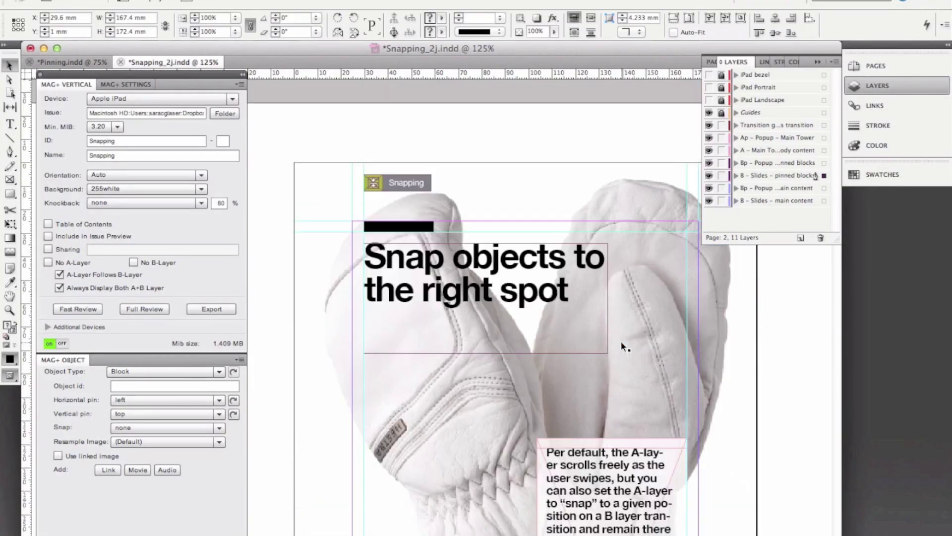
scroll(621, 342, "down", 4)
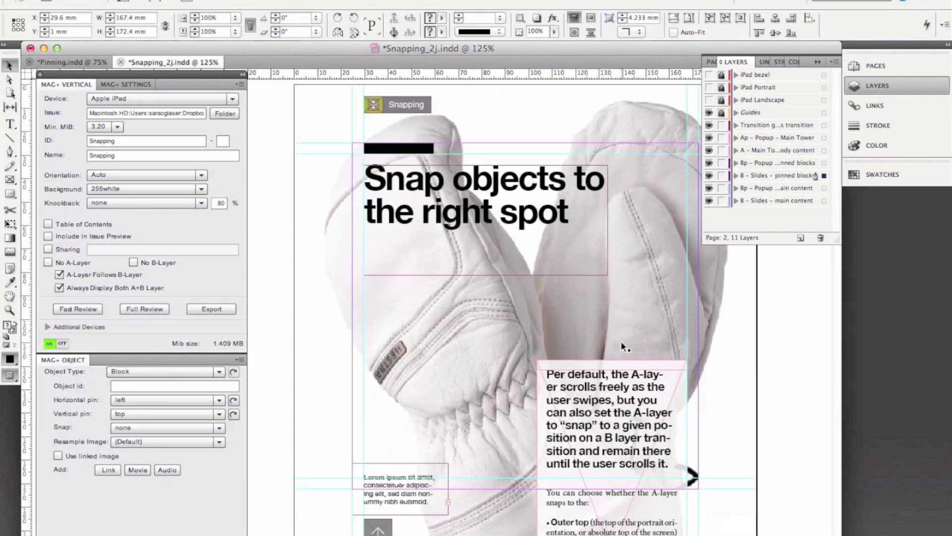
left_click(569, 525)
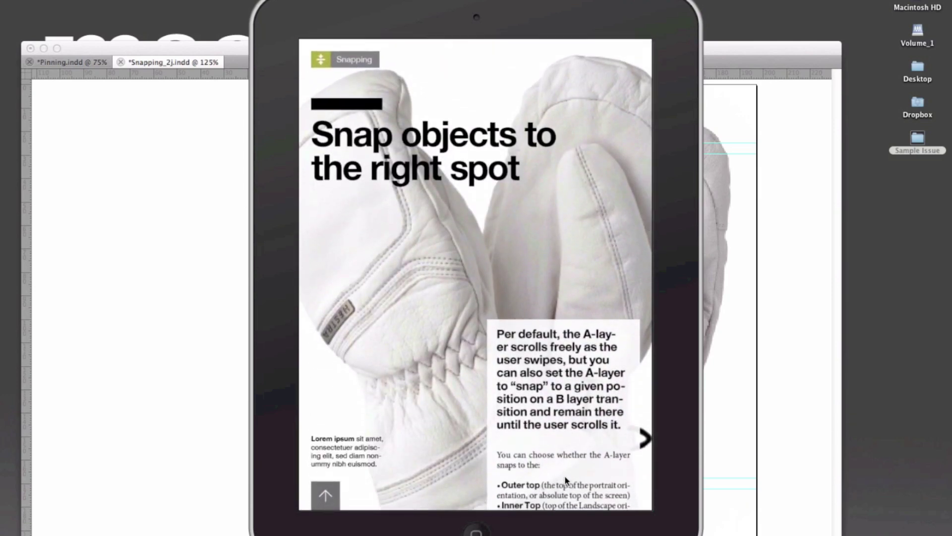
key("super+h")
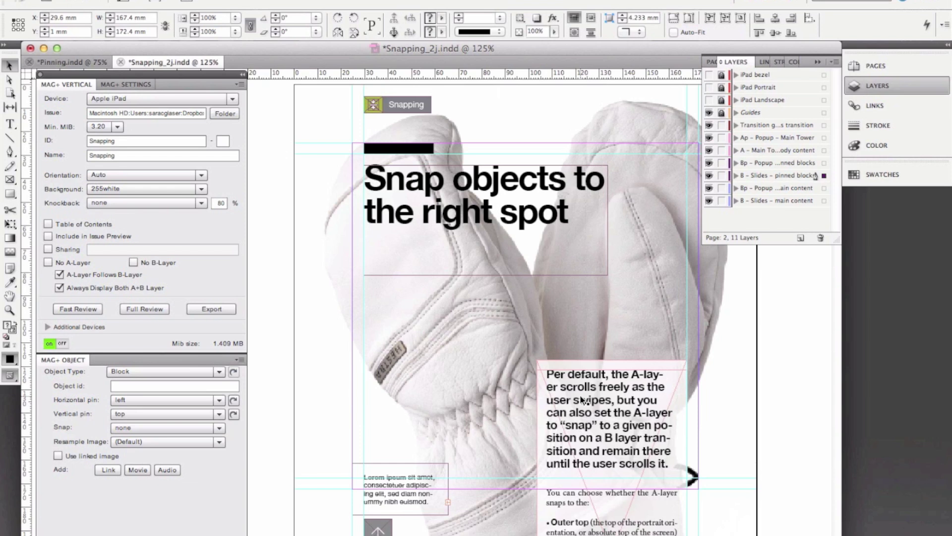
- Select the A-layer text block beginning "Per default", check it in the tablet preview and return to the document's helmet page
left_click(584, 400)
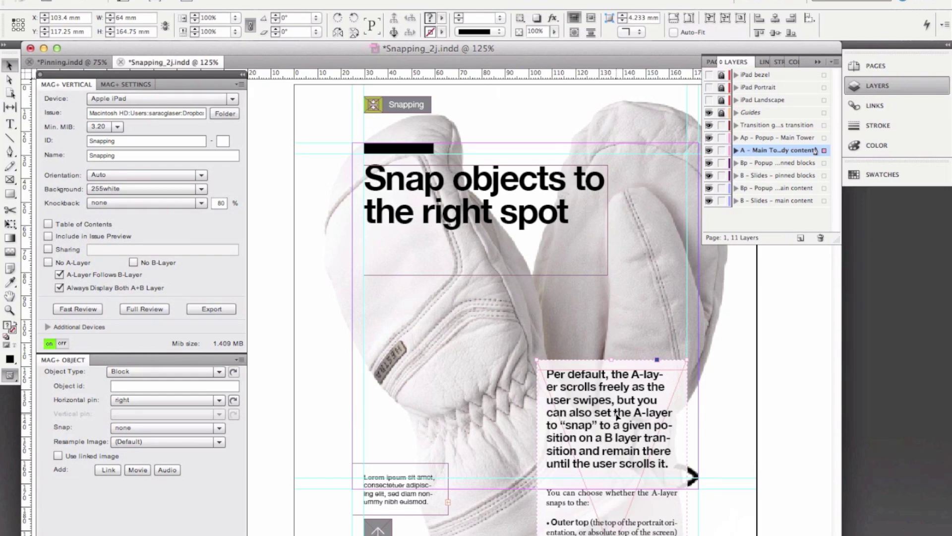
left_click(574, 518)
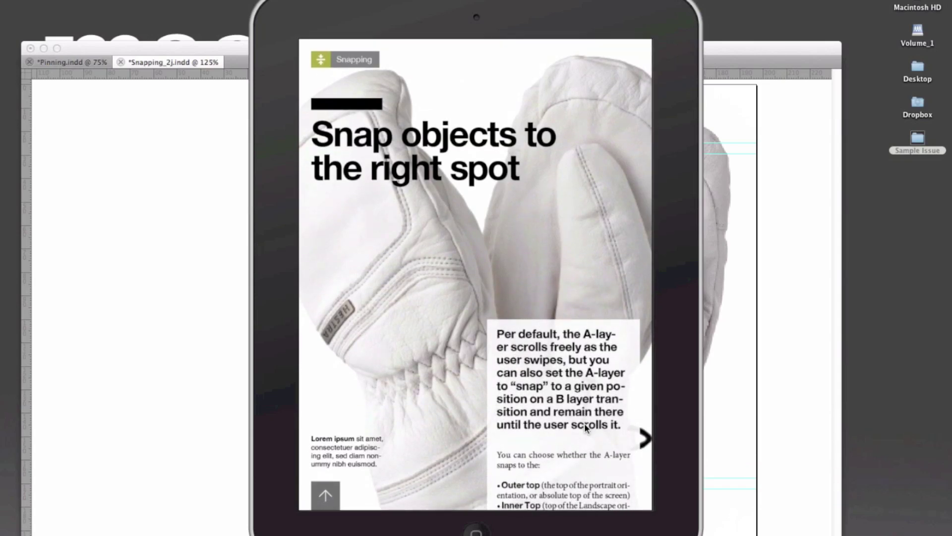
left_click(723, 394)
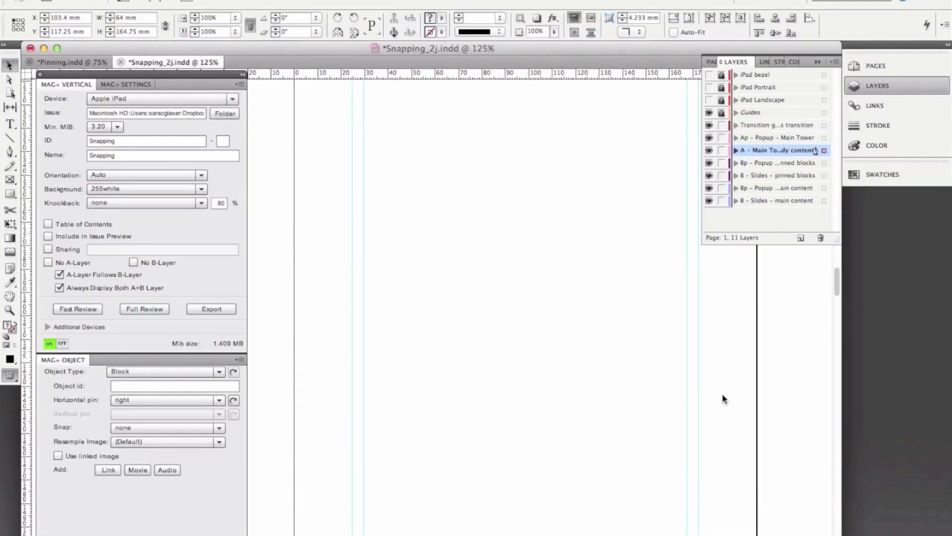
scroll(722, 394, "up", 5)
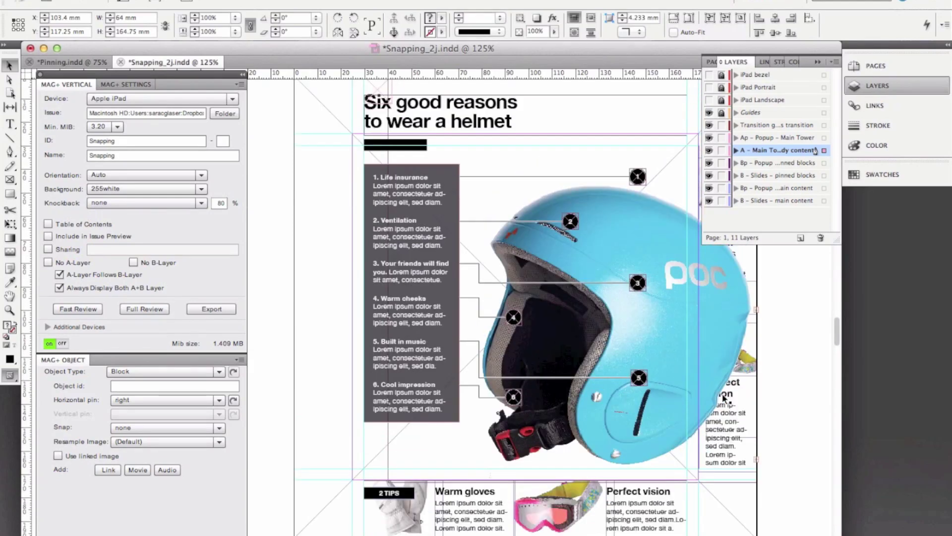
- Compare the helmet page in the document with the transition between both pages in the portrait tablet preview
left_click(574, 525)
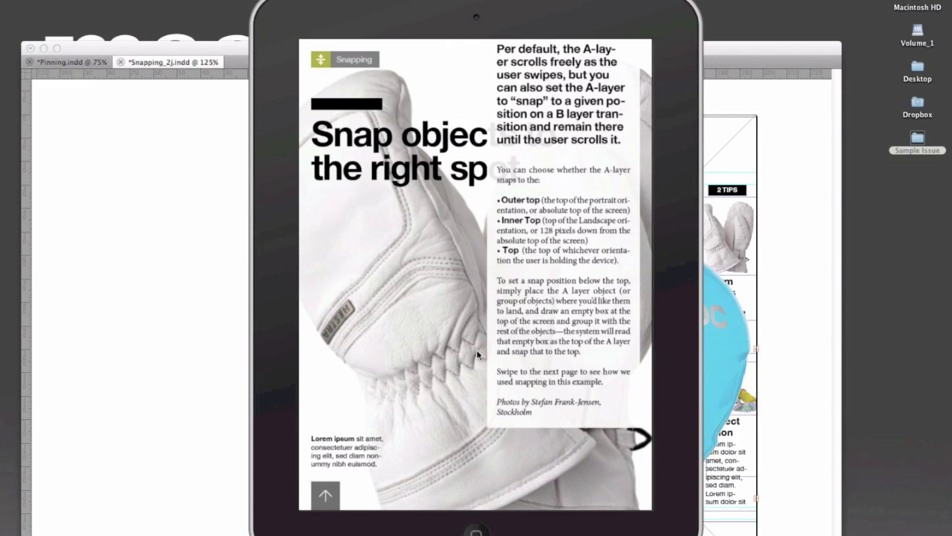
left_click(728, 356)
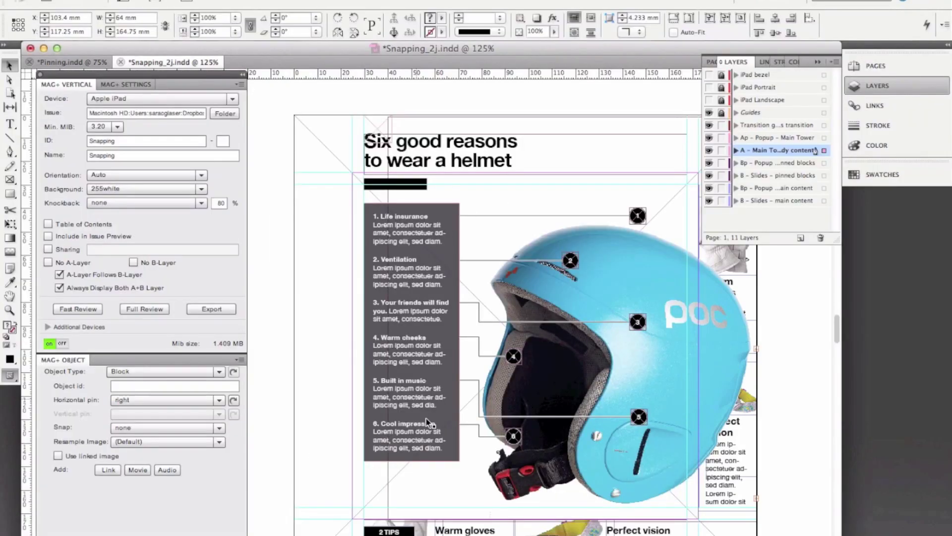
mouse_move(615, 526)
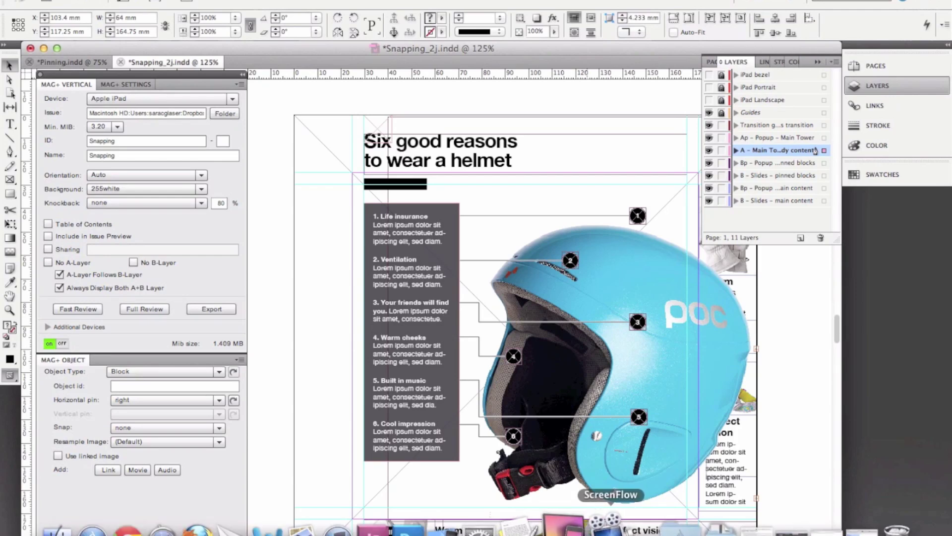
left_click(571, 525)
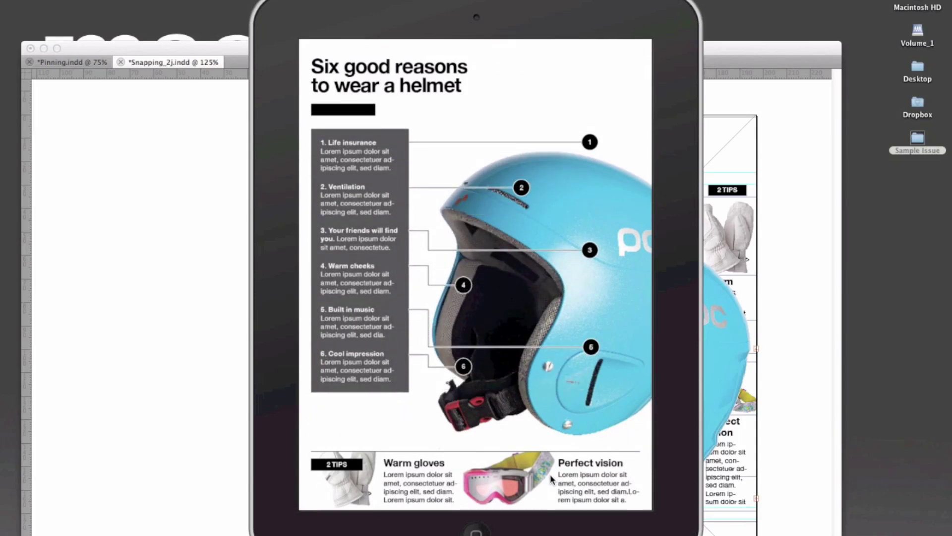
left_click(728, 438)
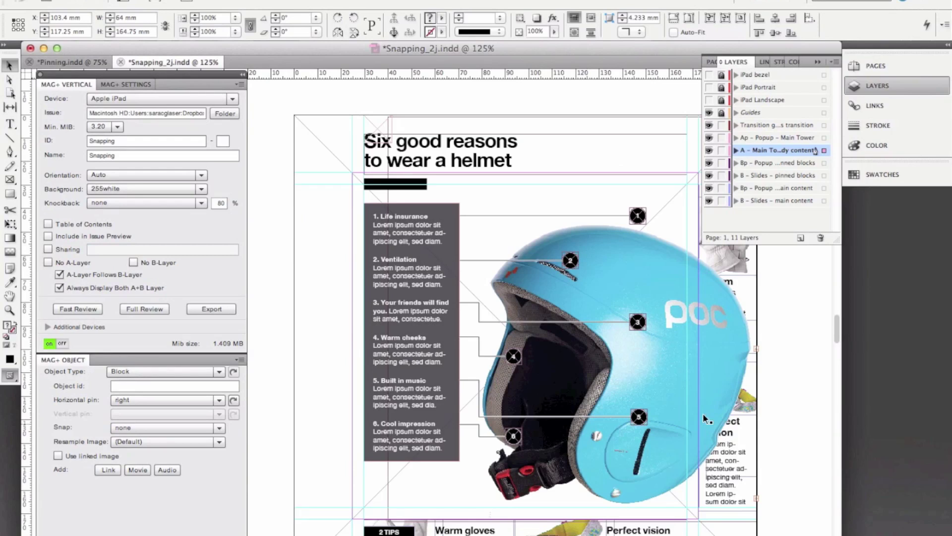
- Select the dark table block, inspect its Snap options and check the helmet page in the landscape tablet preview
left_click(448, 365)
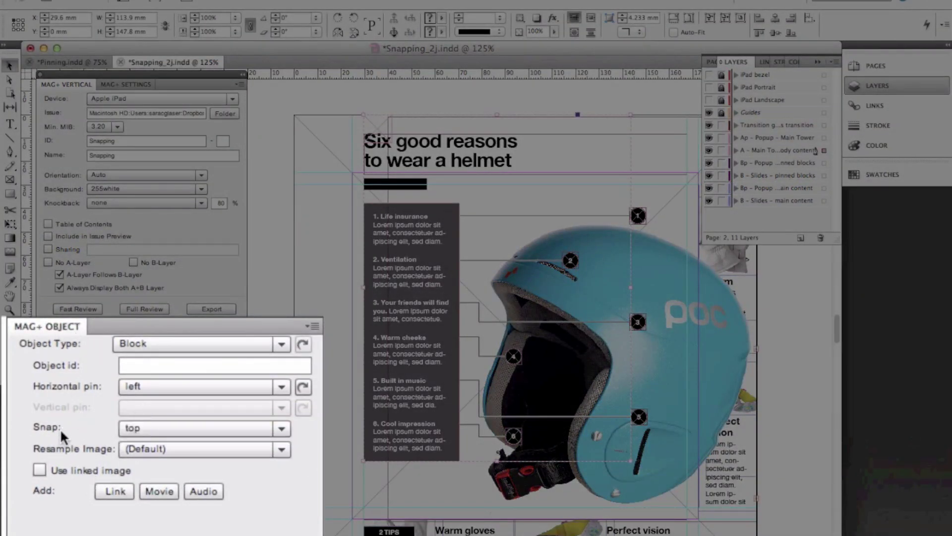
left_click(138, 430)
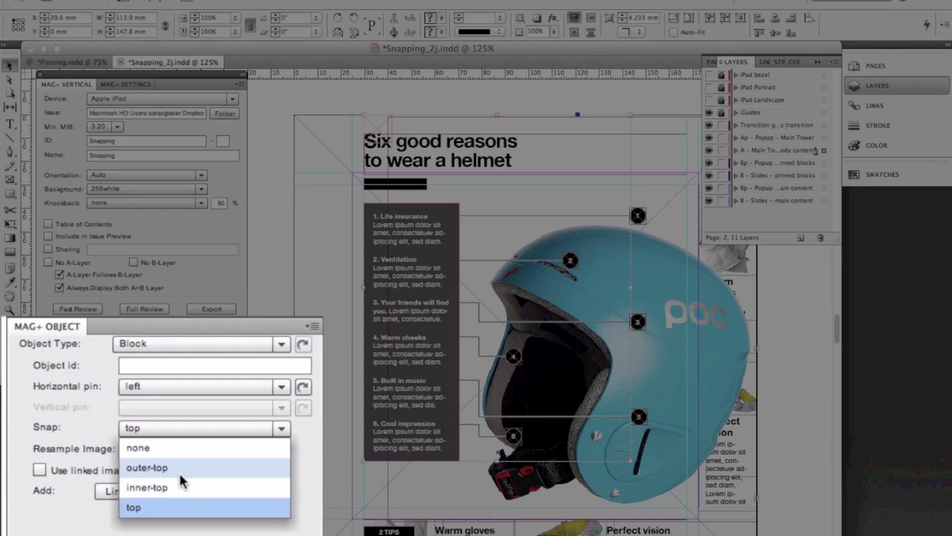
left_click(76, 421)
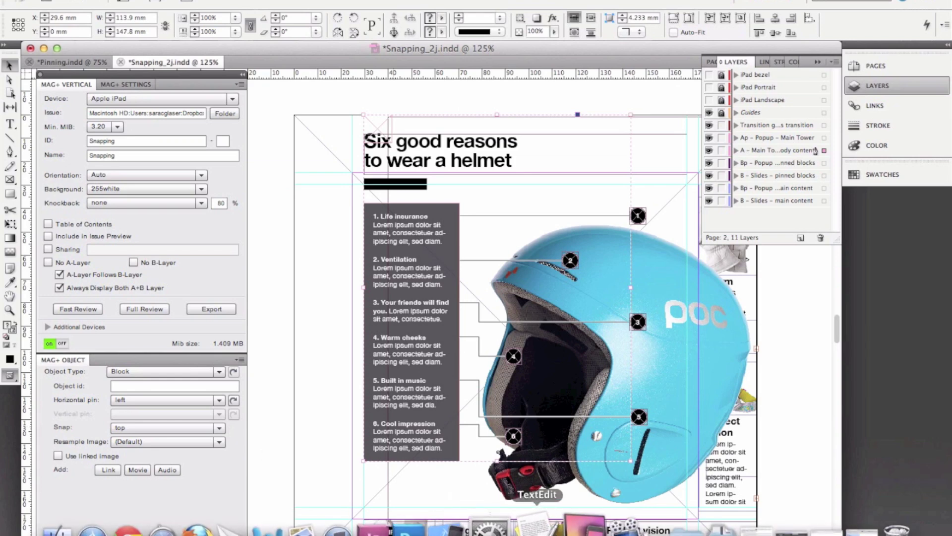
left_click(573, 523)
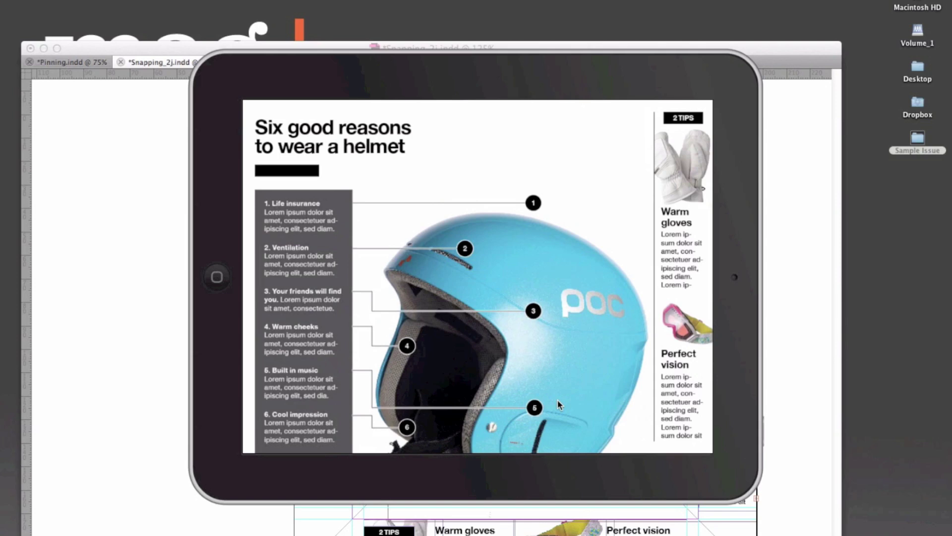
key("super+h")
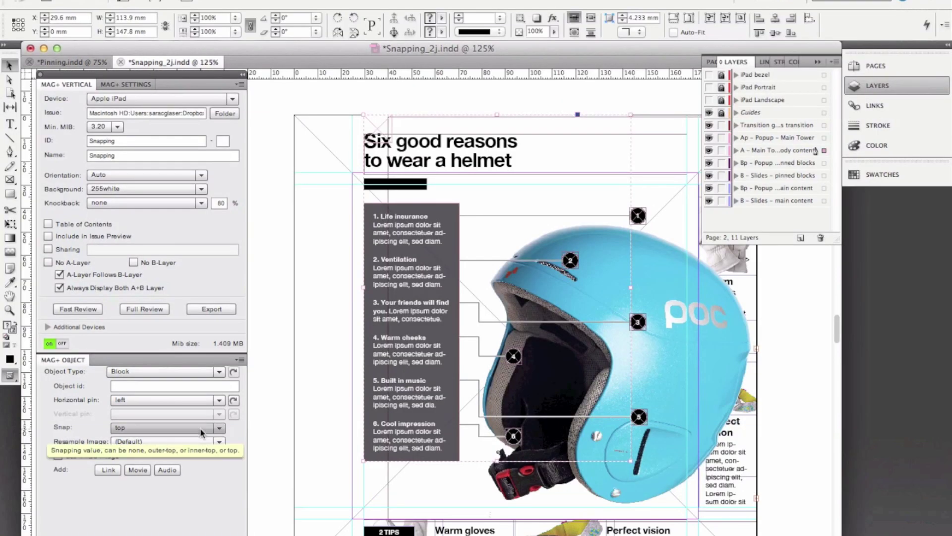
- Set the dark table block's Snap to outer-top and shift the block slightly left to X 27 mm
left_click(201, 430)
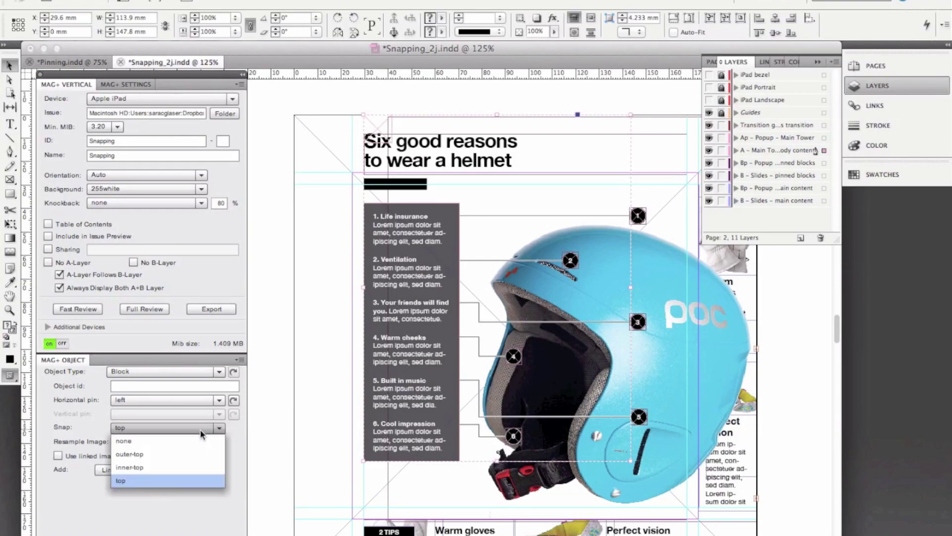
left_click(188, 455)
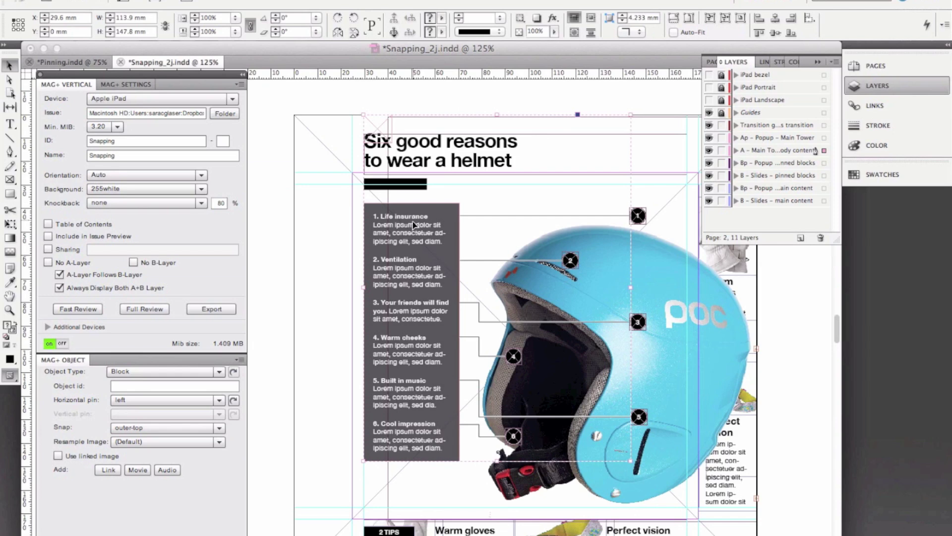
mouse_move(413, 221)
left_mouse_down()
mouse_move(412, 248)
mouse_move(346, 250)
mouse_move(353, 236)
mouse_move(420, 221)
left_mouse_up()
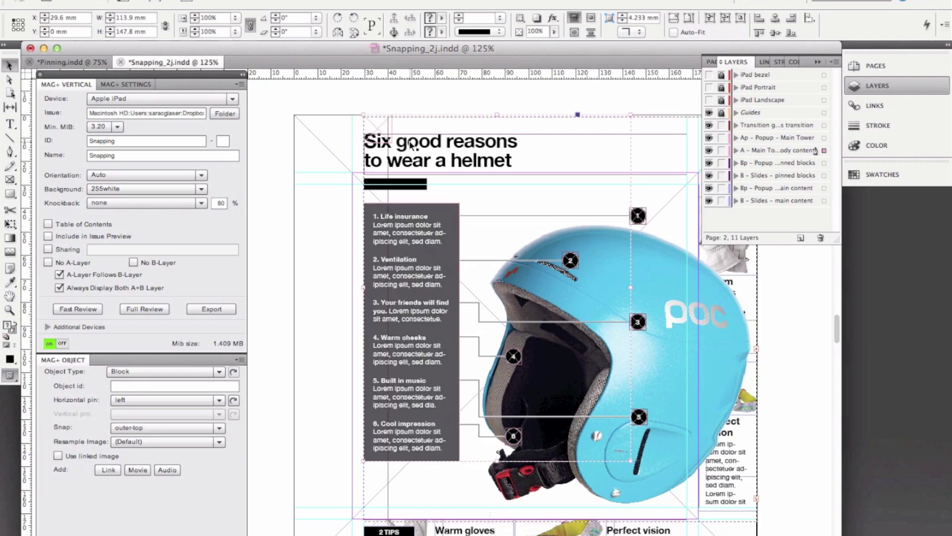
left_click_drag(415, 242, 415, 308)
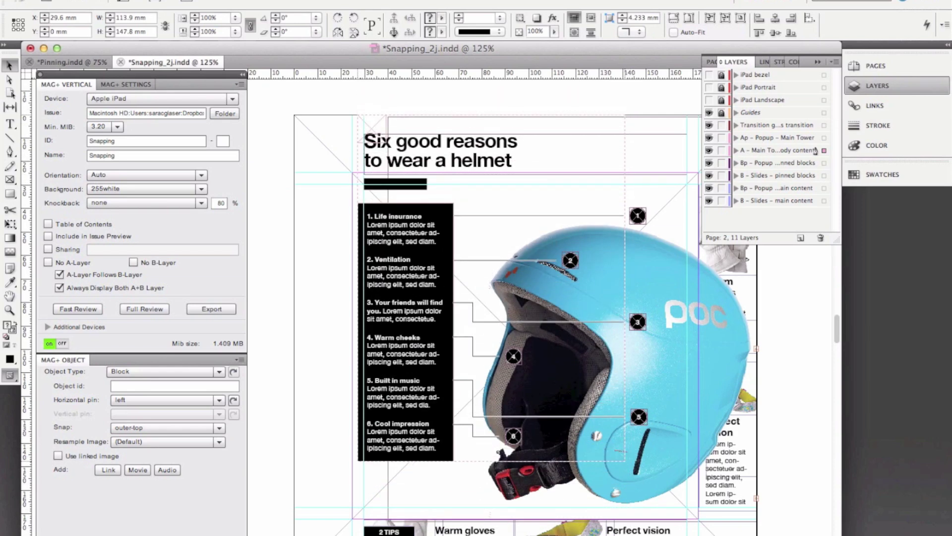
- Run a Fast Review, check the table block's snapping in portrait and landscape tablet previews and return to the document
left_click(88, 309)
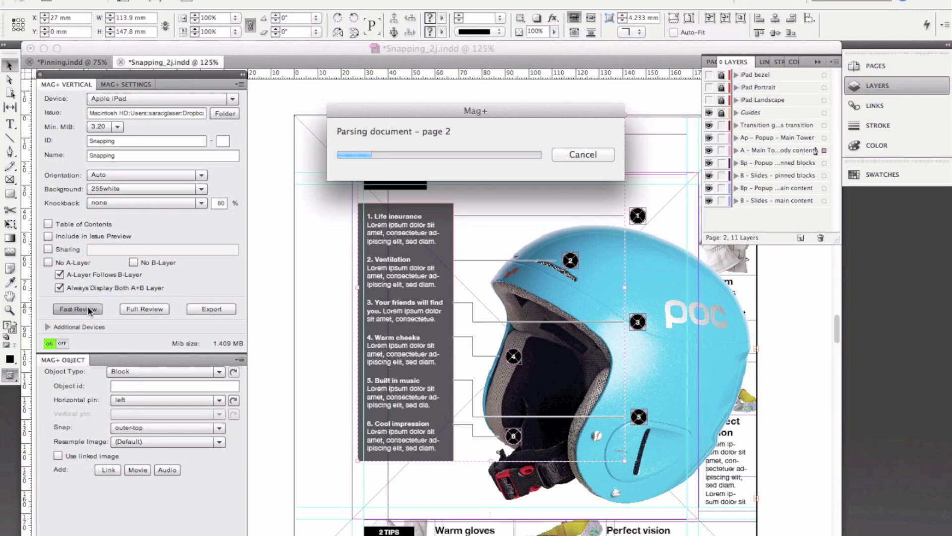
mouse_move(574, 523)
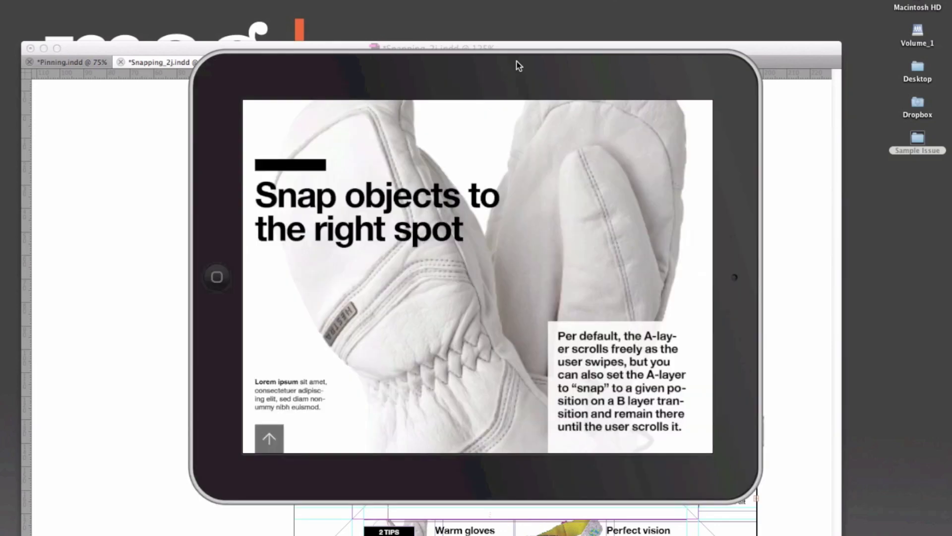
key("super+Left")
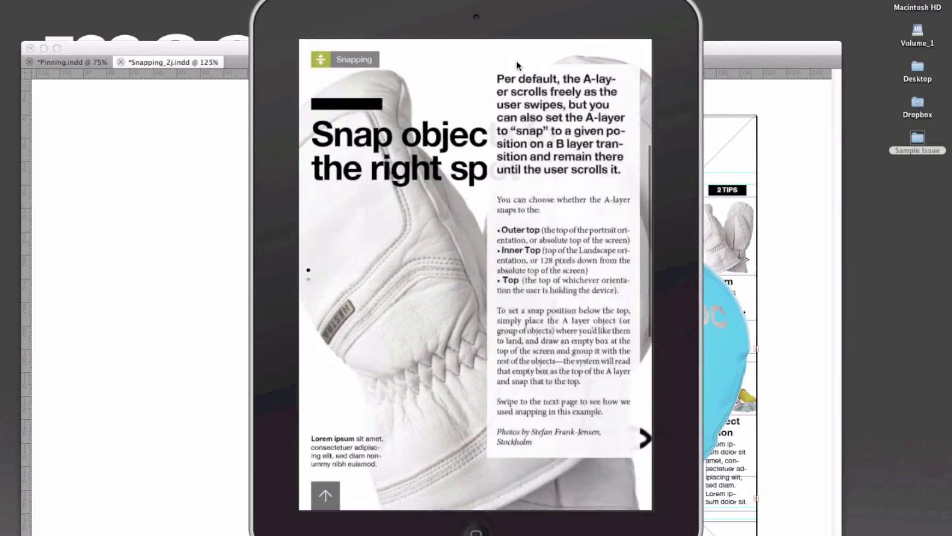
scroll(516, 61, "down", 10)
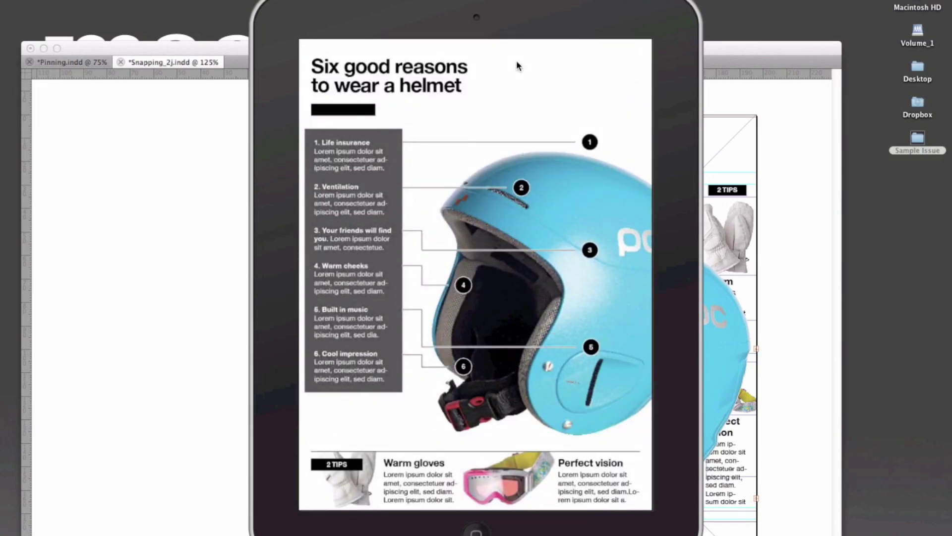
key("super+Right")
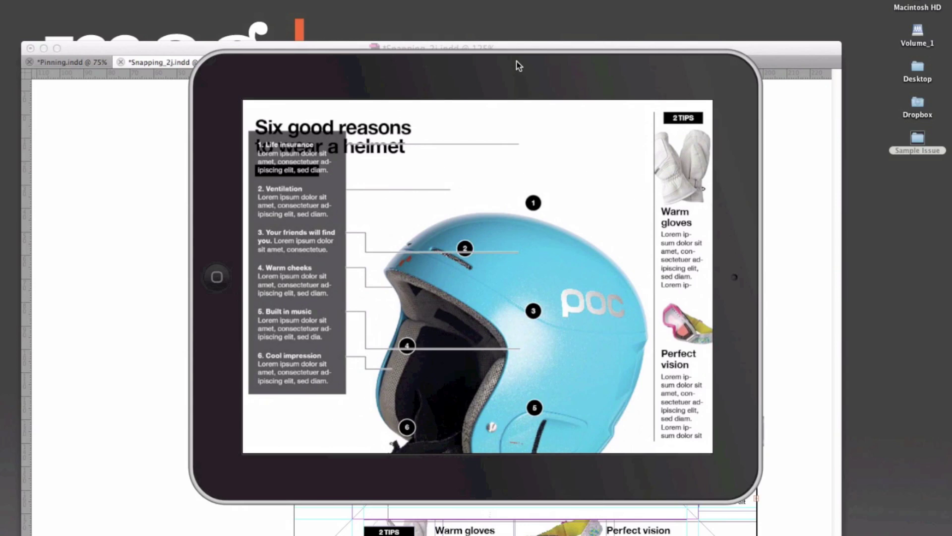
scroll(519, 65, "down", 2)
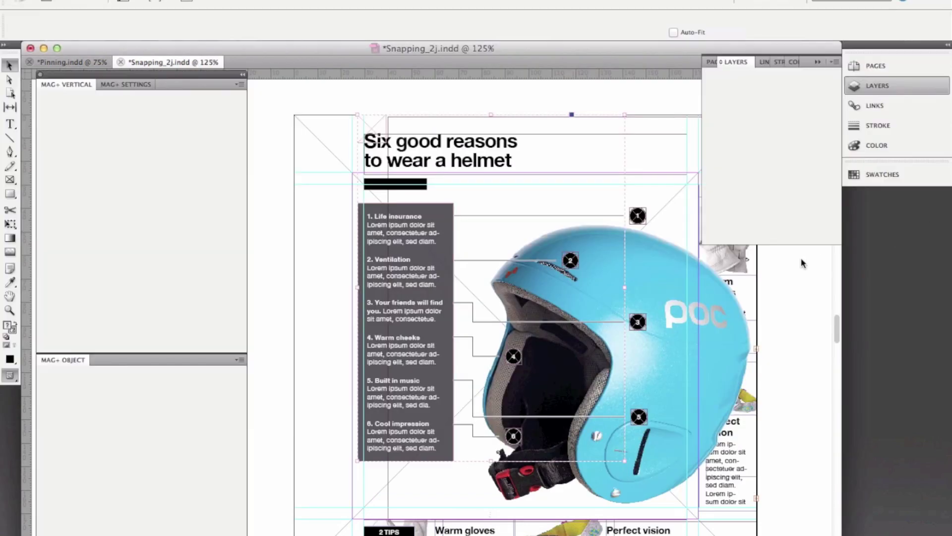
left_click(802, 262)
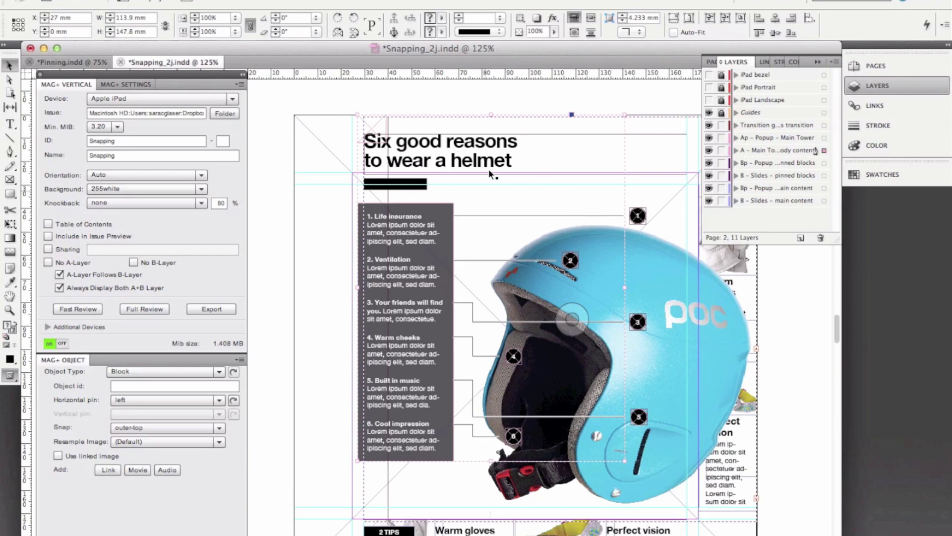
- Set the dark table block's Snap to inner-top and run a Fast Review to check it in the tablet preview
left_click(163, 428)
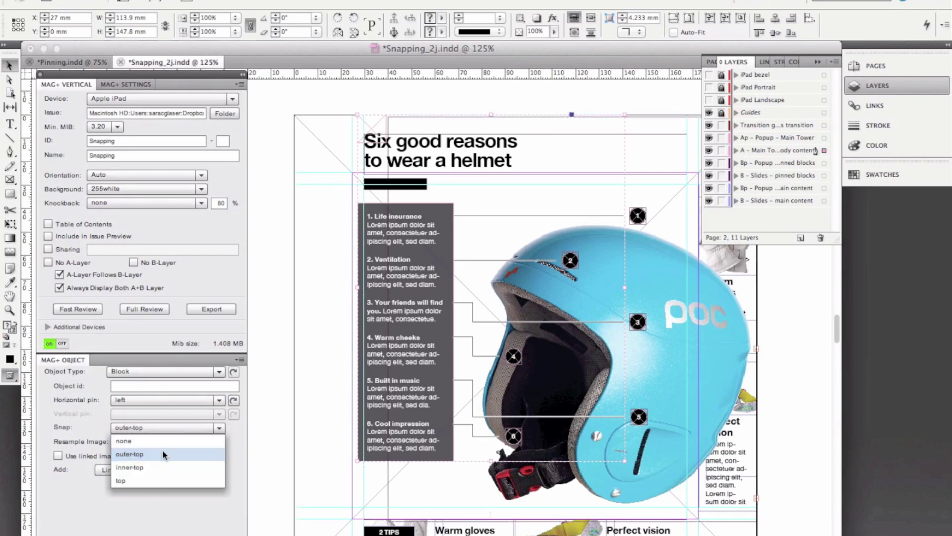
left_click(160, 465)
left_click(76, 310)
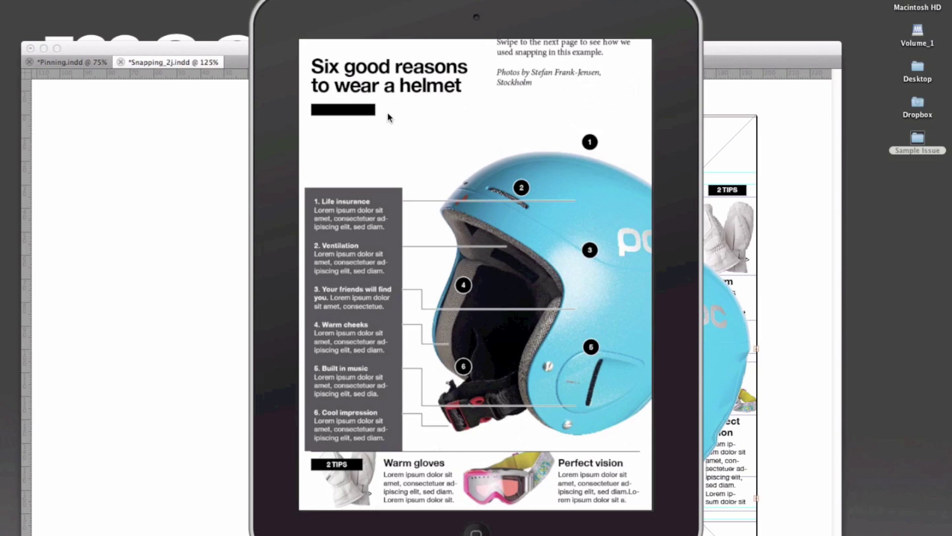
- Return to the document and set the dark table block's Snap to top
left_click(760, 194)
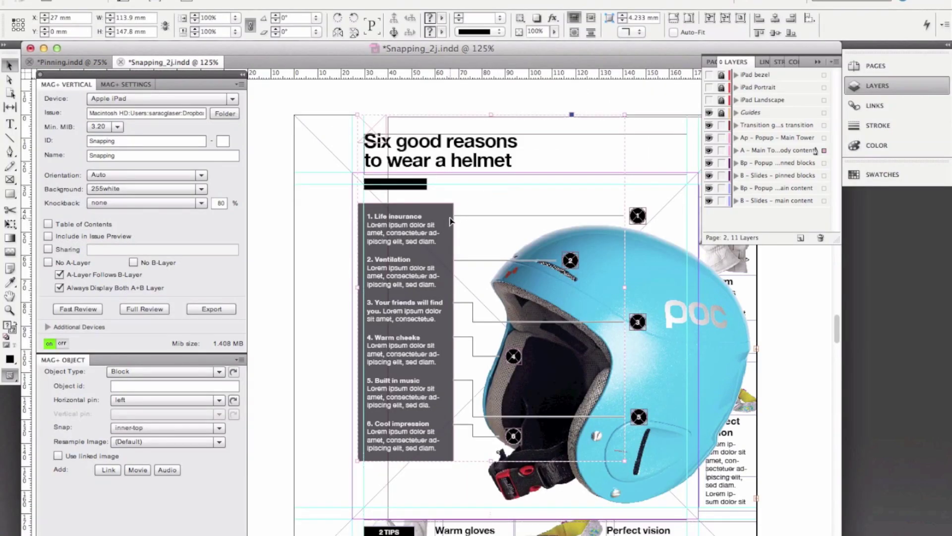
left_click(166, 428)
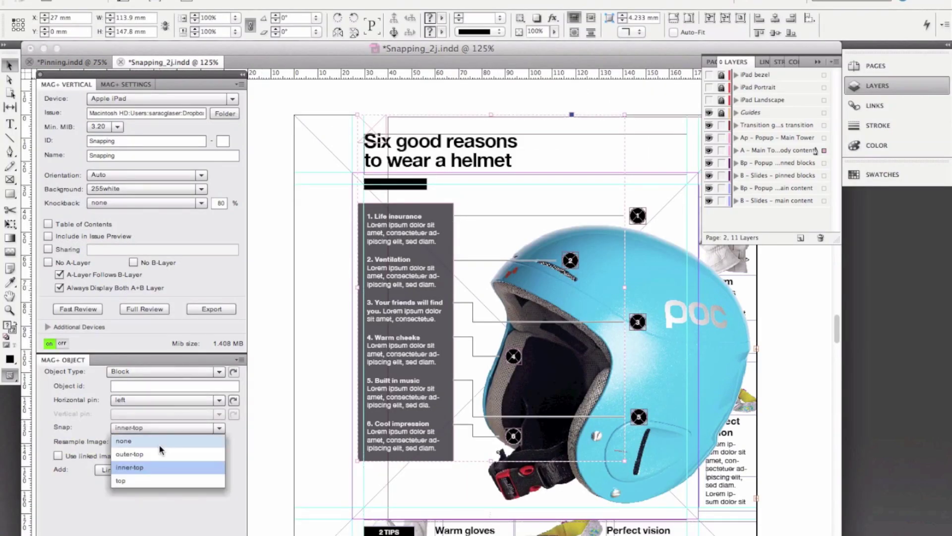
left_click(149, 480)
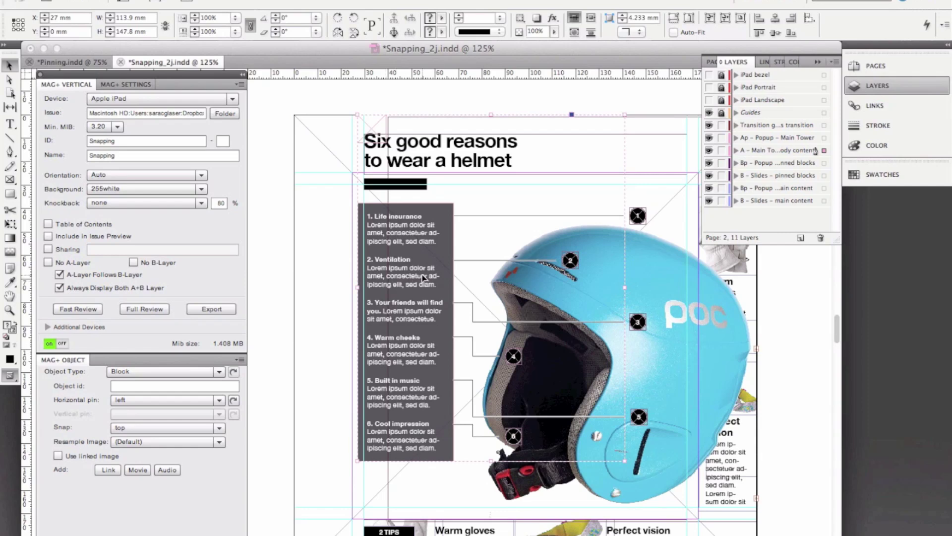
- Shift the dark table block left to X 24.6 mm and remove the empty frame grouped above it, keeping the block's Snap at top
left_click_drag(424, 278, 418, 278)
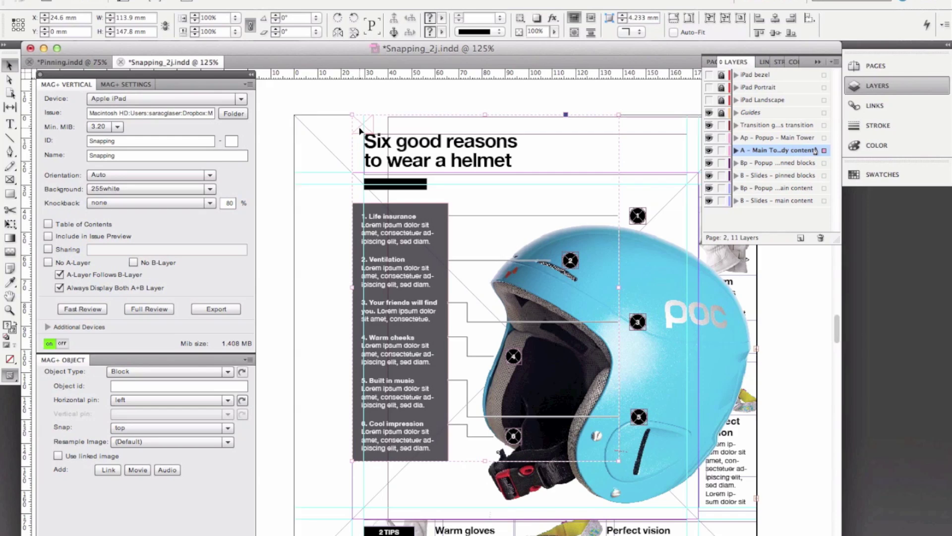
left_click(319, 102)
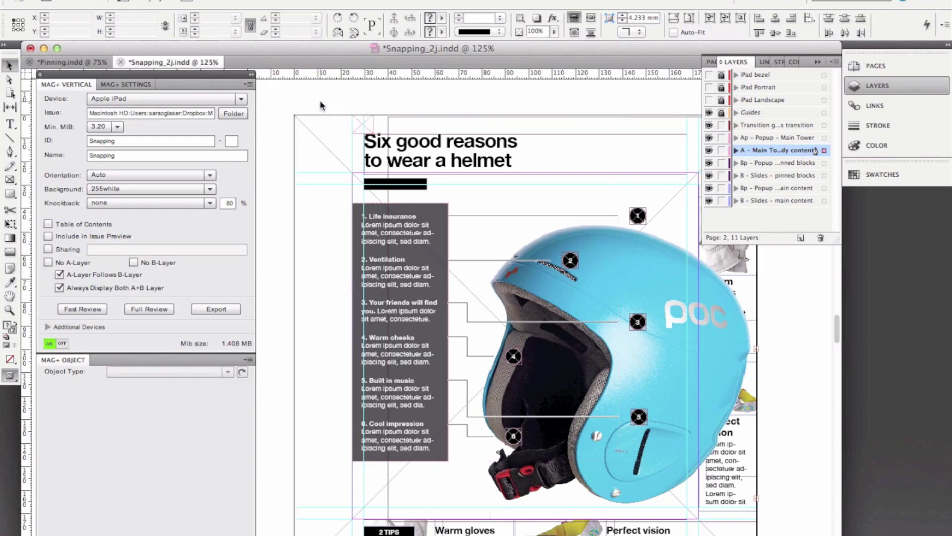
left_click(357, 124)
left_click(398, 228)
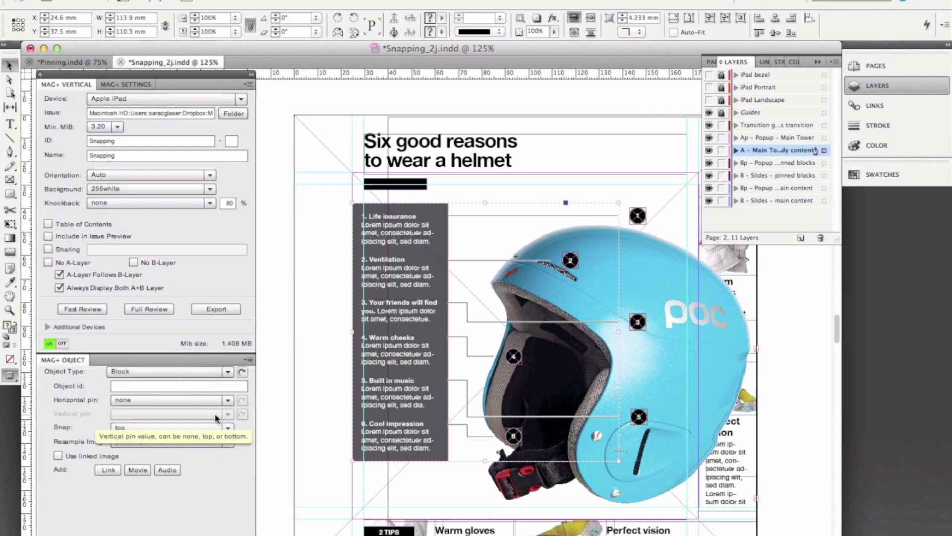
- Run a Fast Review, check how the table block snaps without the empty frame in the tablet preview, and return to the document
left_click(83, 308)
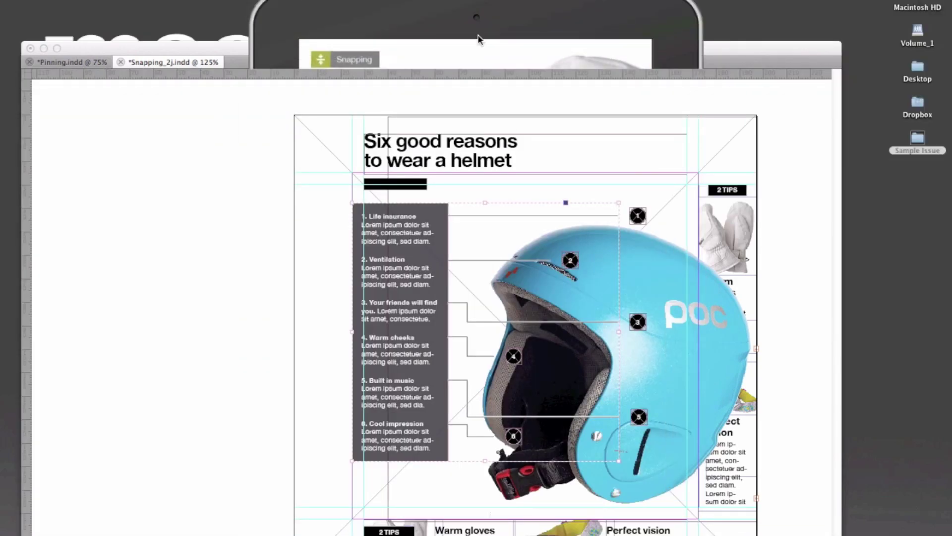
left_click(466, 22)
scroll(385, 49, "down", 10)
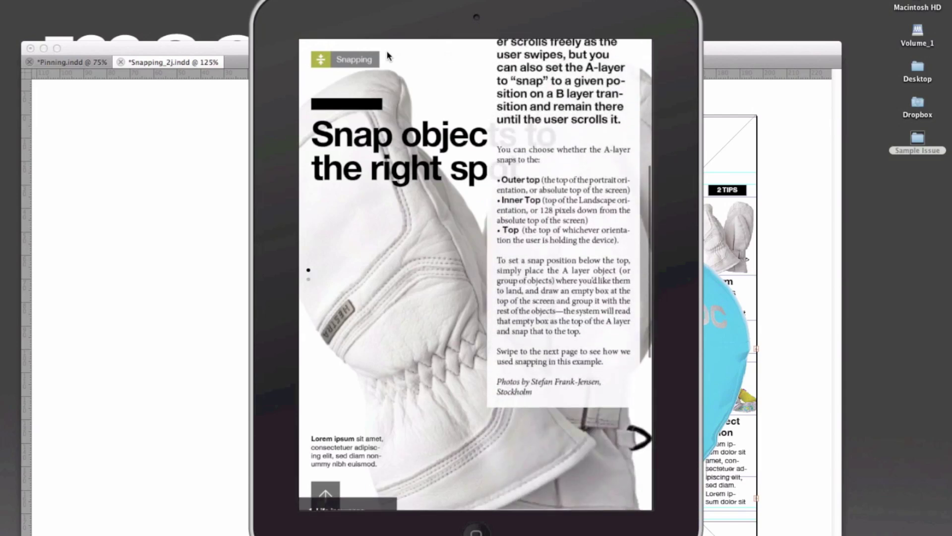
scroll(387, 51, "down", 8)
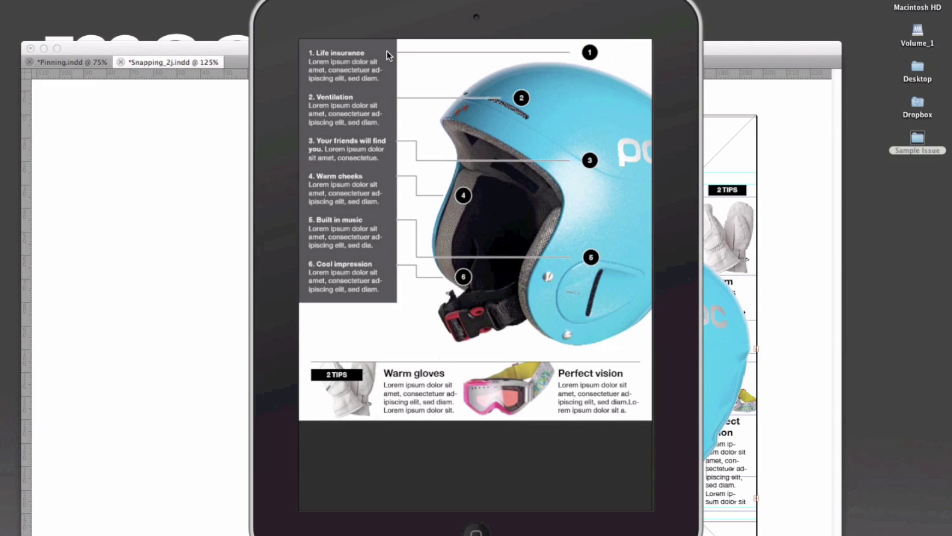
scroll(386, 52, "up", 3)
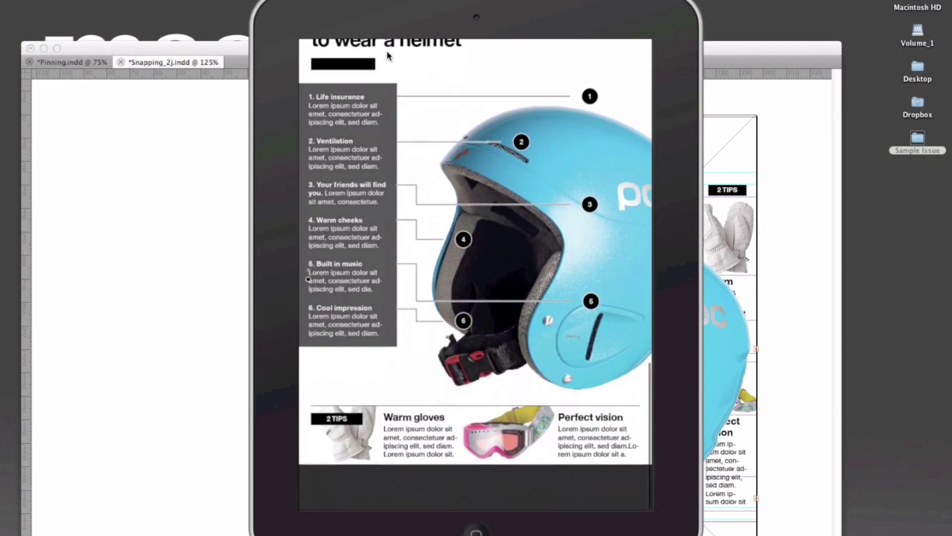
scroll(387, 55, "down", 3)
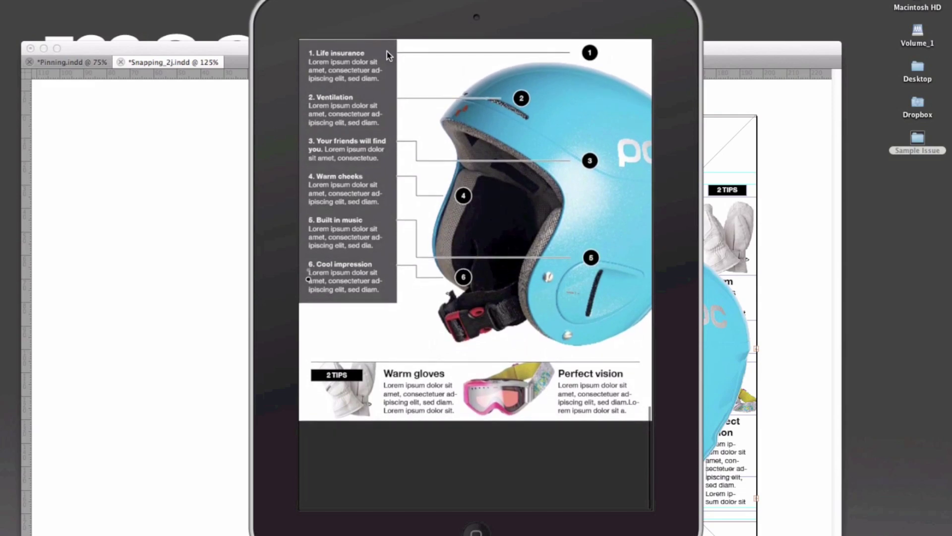
scroll(387, 51, "up", 4)
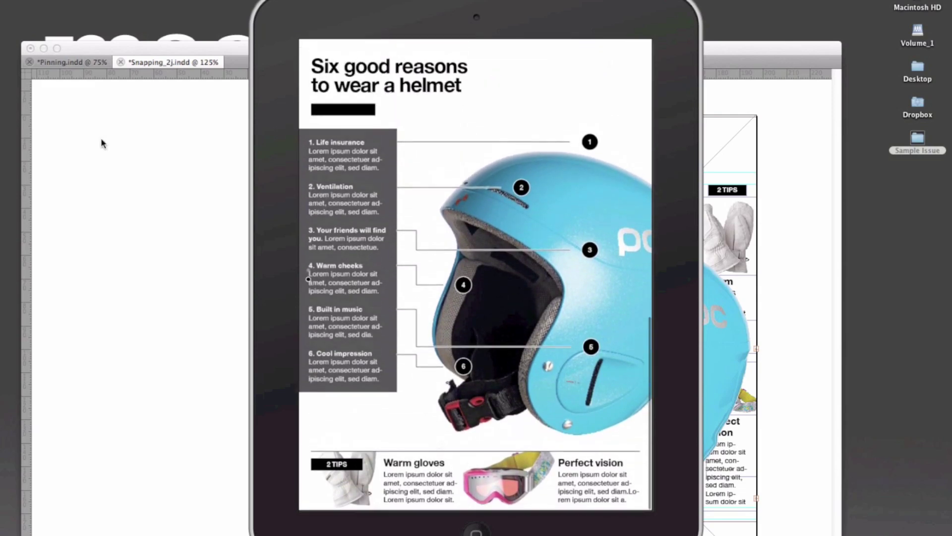
key("super+q")
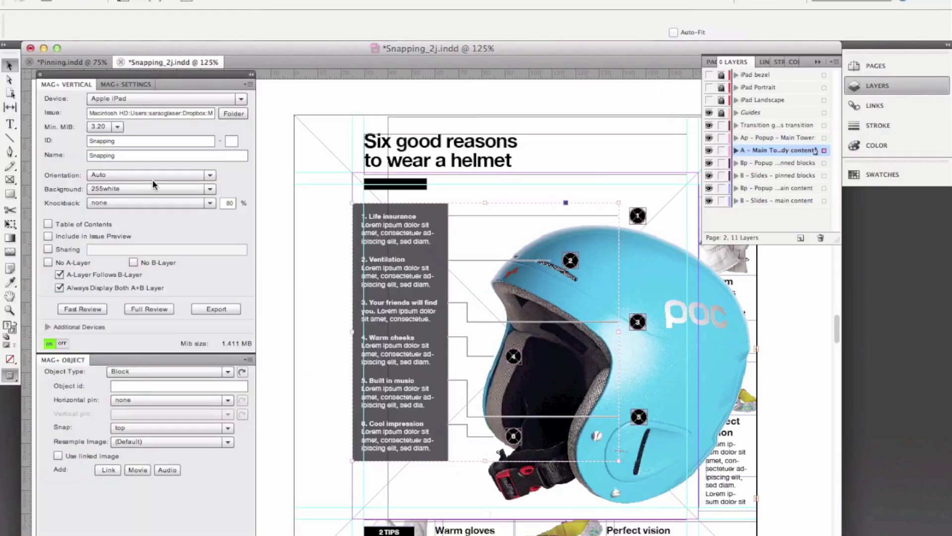
- Draw an empty frame about 10.2 × 8.8 mm at the page's upper edge, aligned with the table block's left side, and group both
left_click(301, 121)
left_click(9, 179)
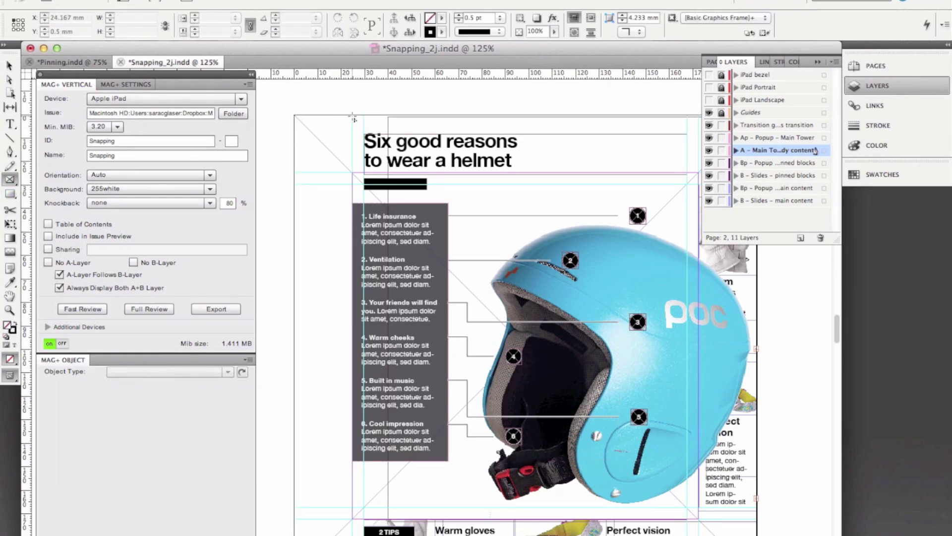
left_click_drag(353, 118, 377, 134)
key("v")
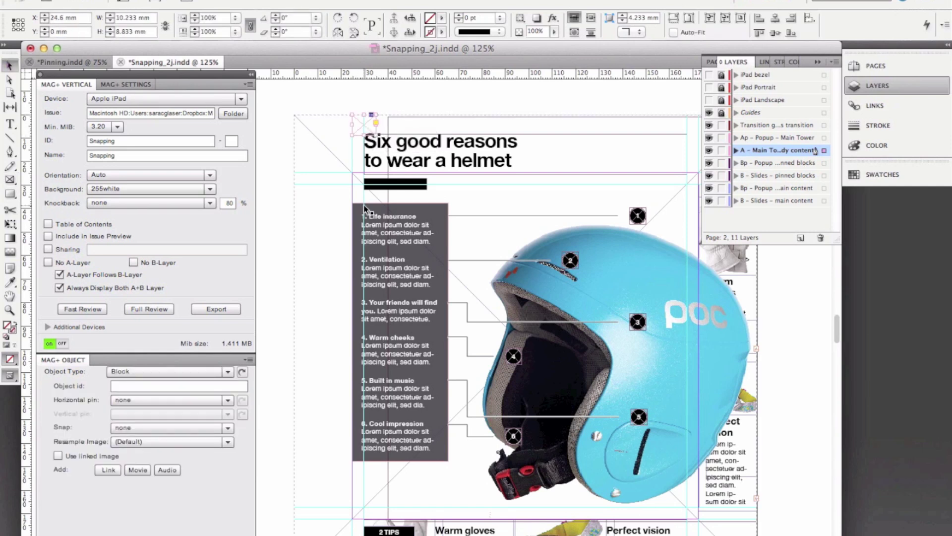
left_click(382, 254, "shift")
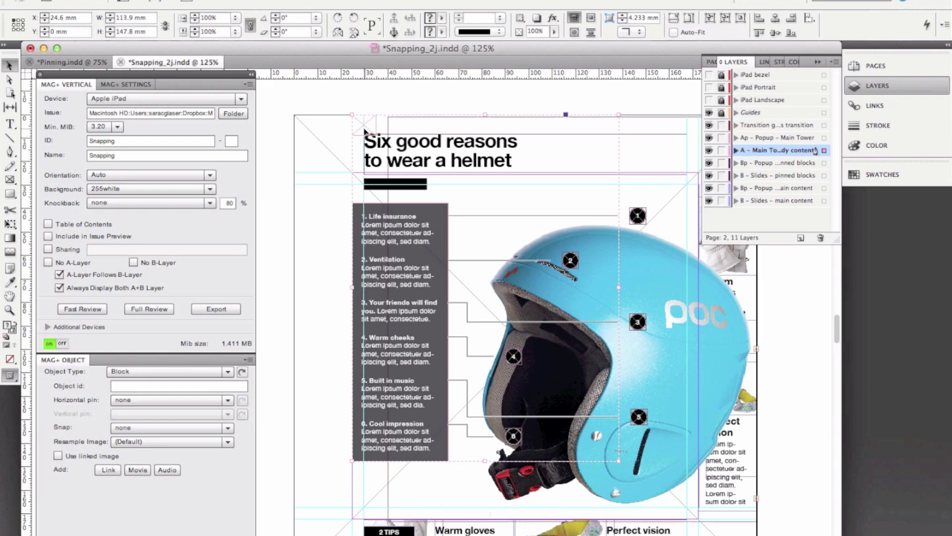
- Set the grouped table block's Snap to top and its horizontal pin to left
left_click(204, 428)
left_click(152, 477)
left_click(152, 400)
left_click(148, 424)
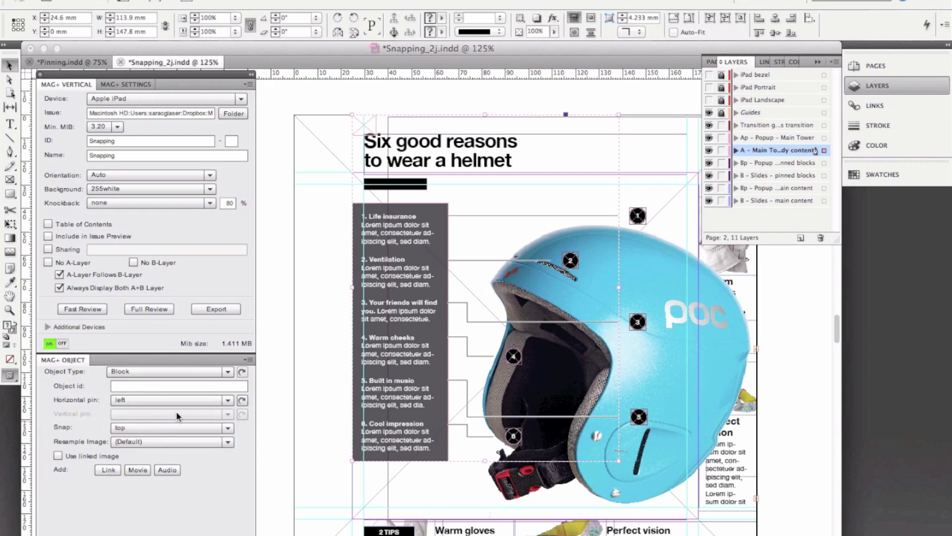
- Run a Fast Review and check in the tablet preview how the table block grouped with the empty frame snaps on the helmet page
left_click(87, 310)
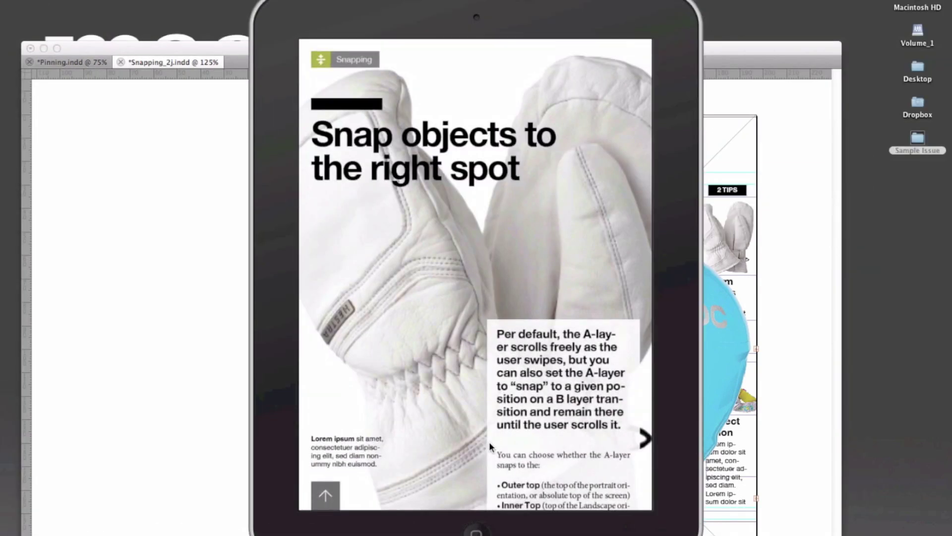
scroll(489, 441, "down", 10)
scroll(489, 442, "down", 15)
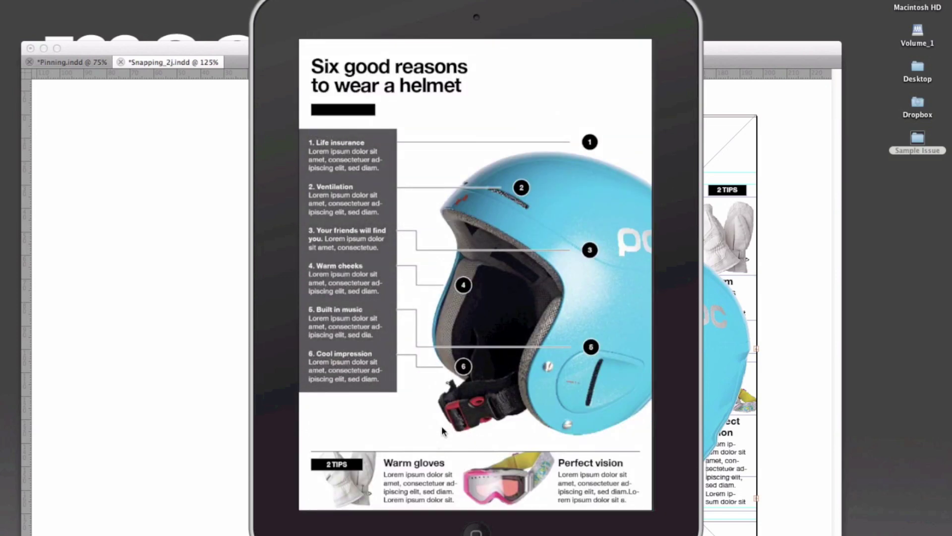
scroll(423, 419, "up", 2)
scroll(424, 419, "down", 2)
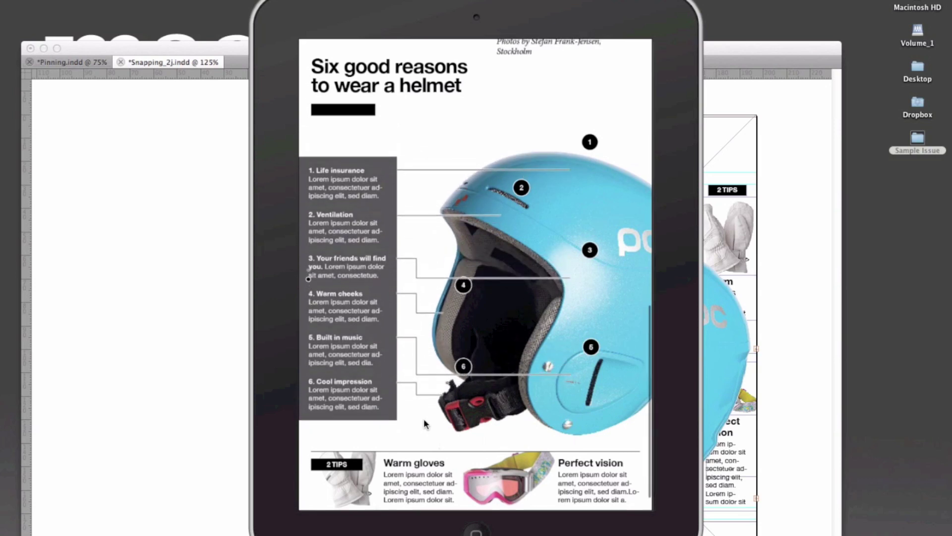